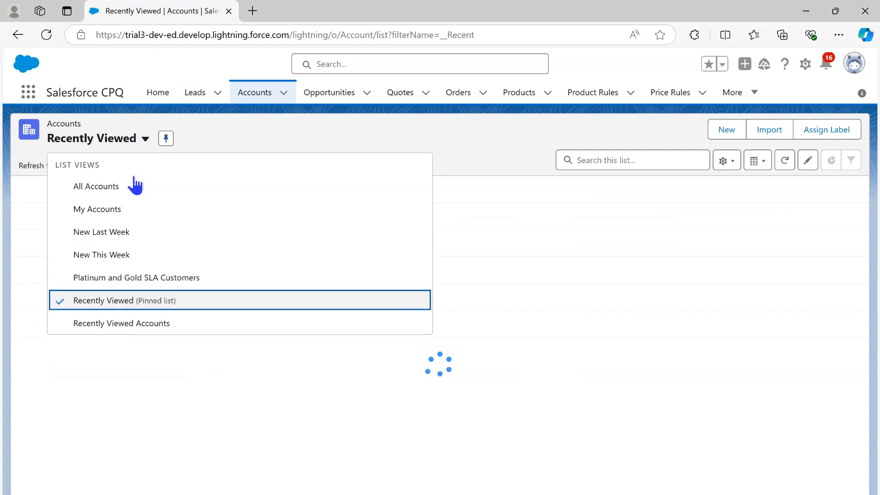
Keep the Recently Viewed accounts list shown and open the Douglass Incorporation account from it
click(110, 304)
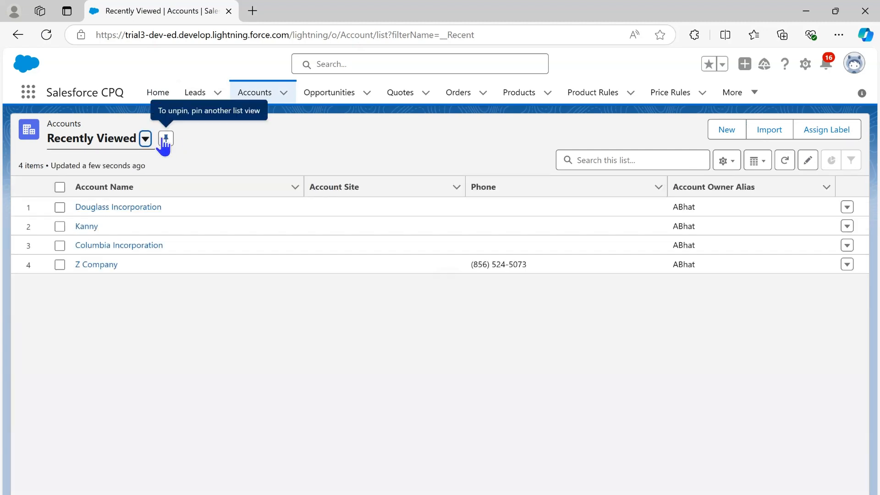
click(166, 140)
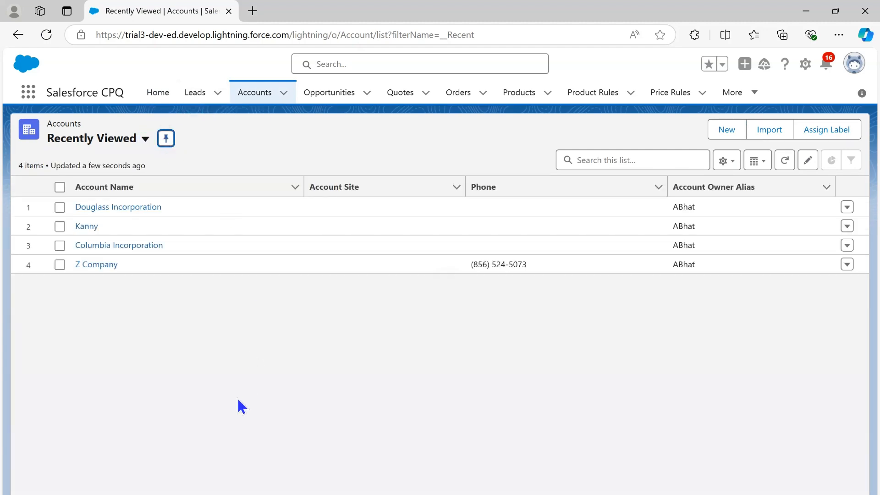
click(123, 208)
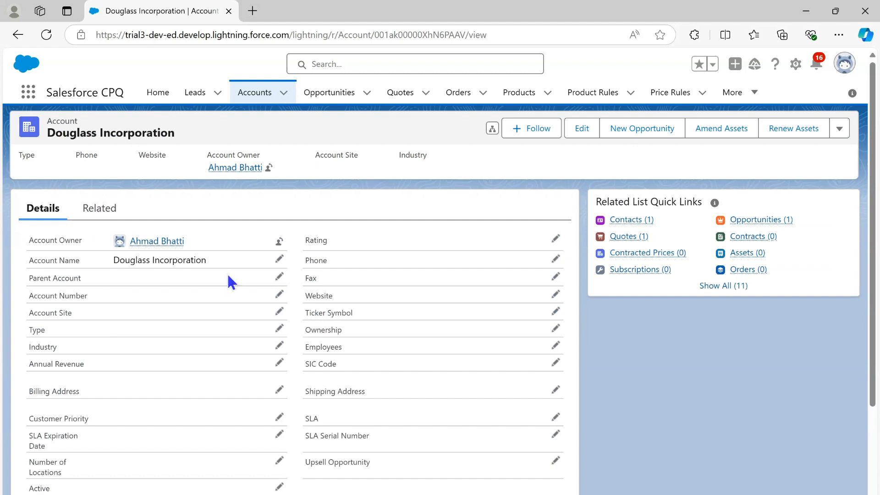
Open the account's related opportunity for 20 Desktop computers
click(91, 214)
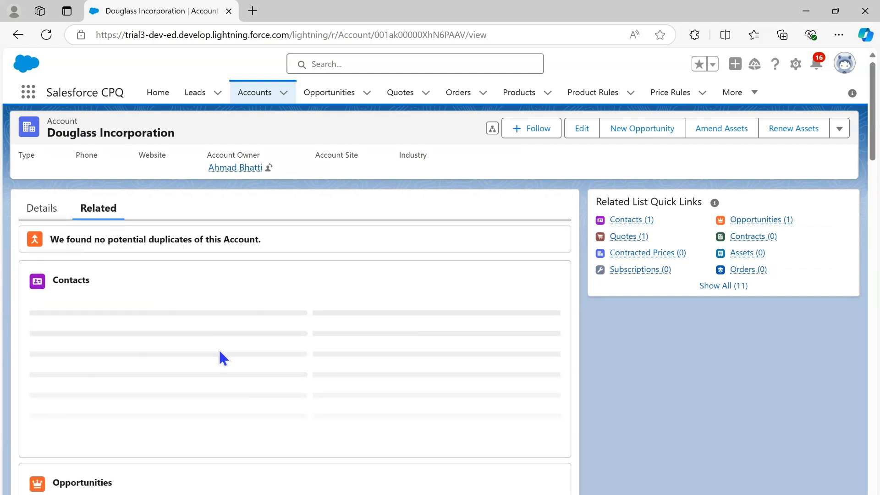
scroll(219, 349, down, 3)
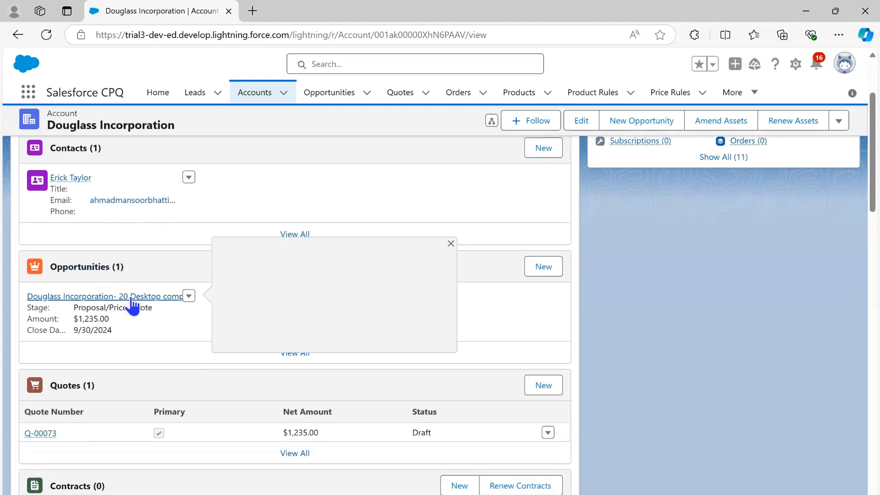
click(135, 298)
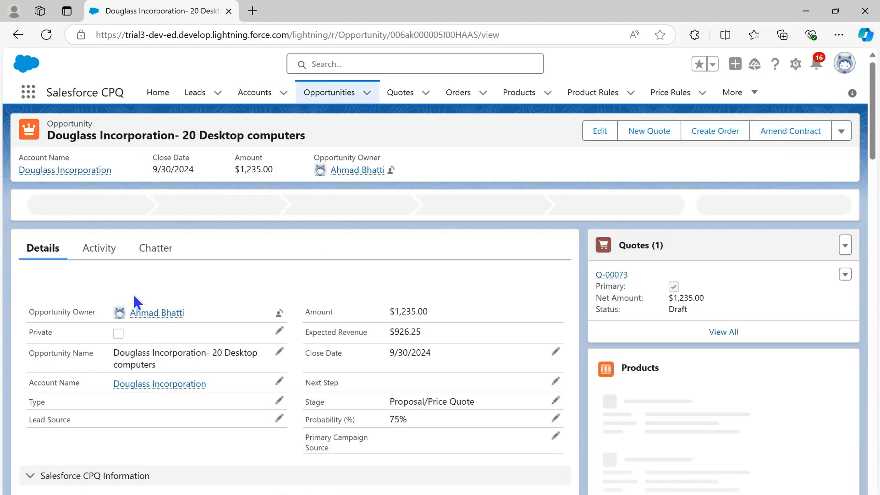
drag(332, 137, 49, 131)
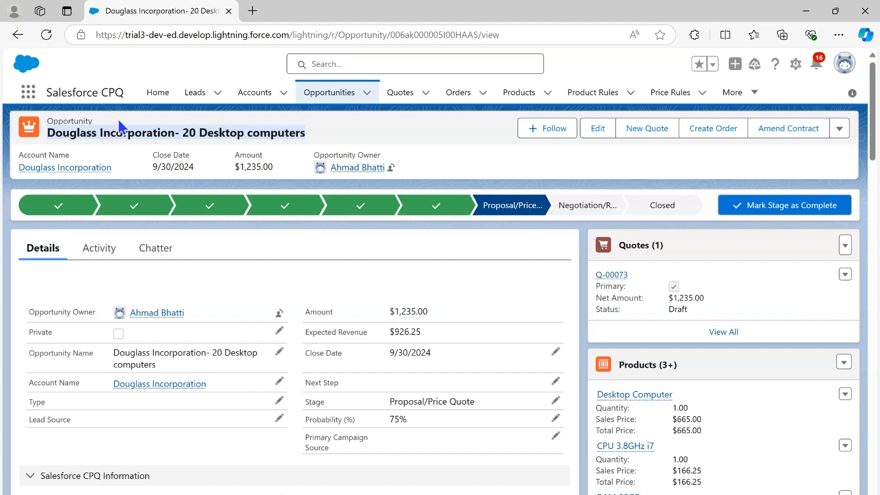
click(138, 122)
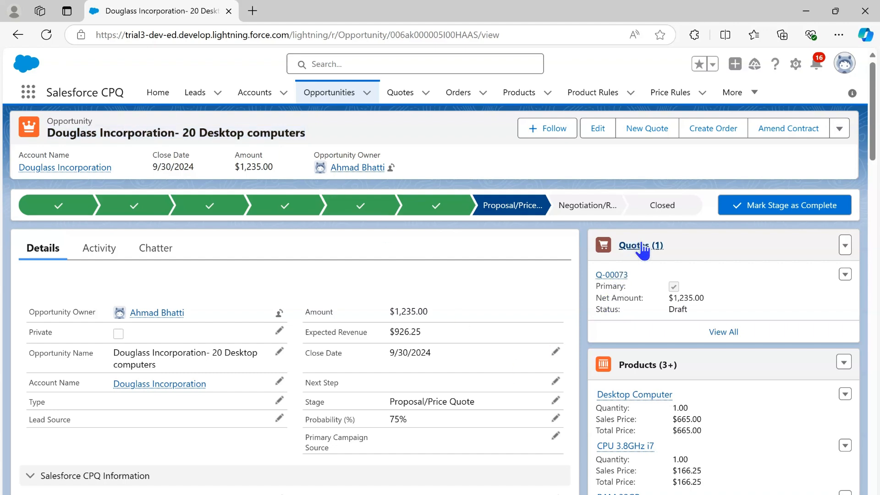
Open the opportunity's primary quote and view the PDF of its version 2 quote document
mouse_move(607, 278)
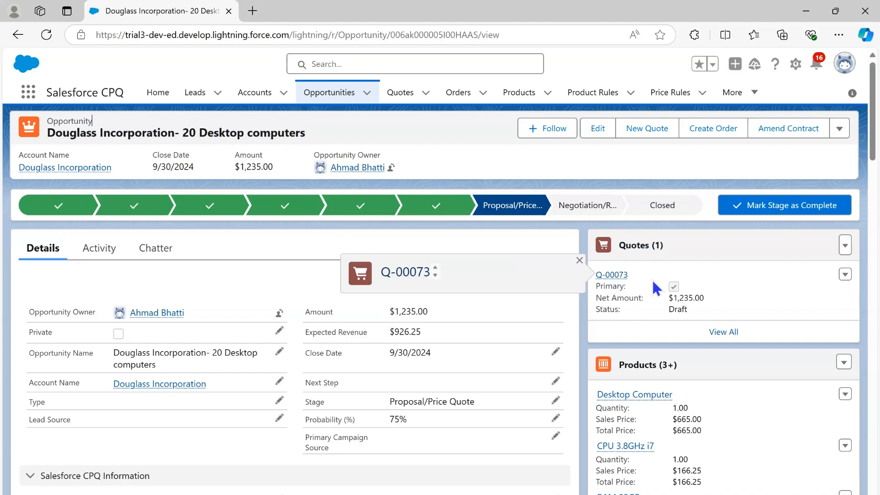
click(612, 275)
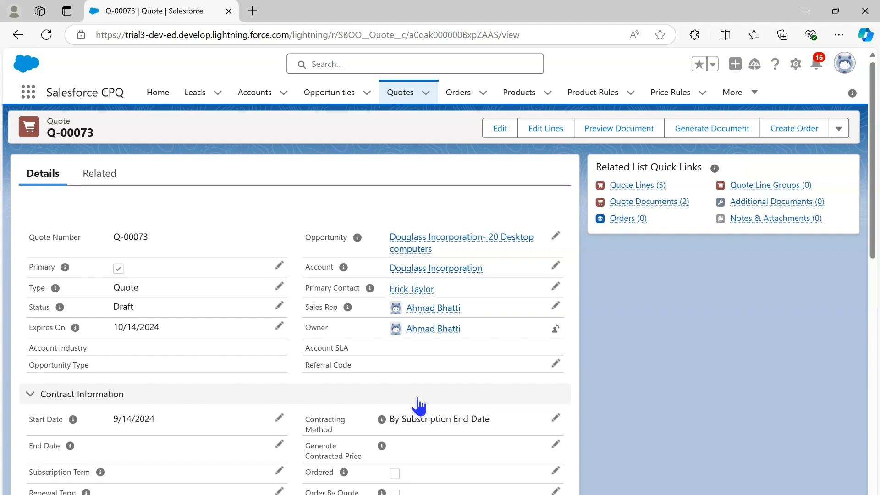
click(102, 176)
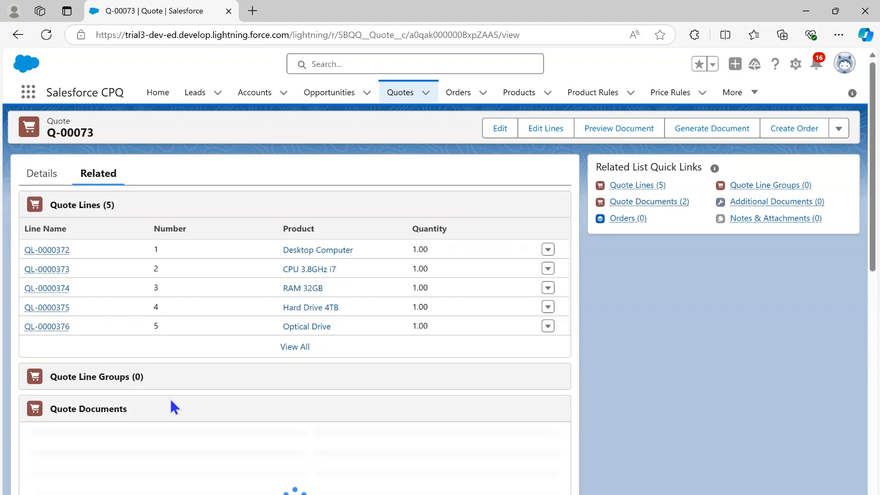
scroll(253, 405, down, 3)
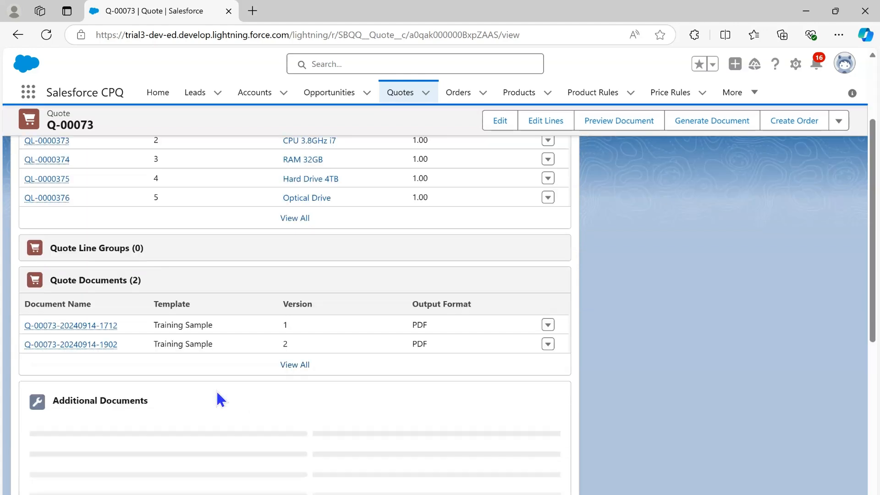
click(77, 344)
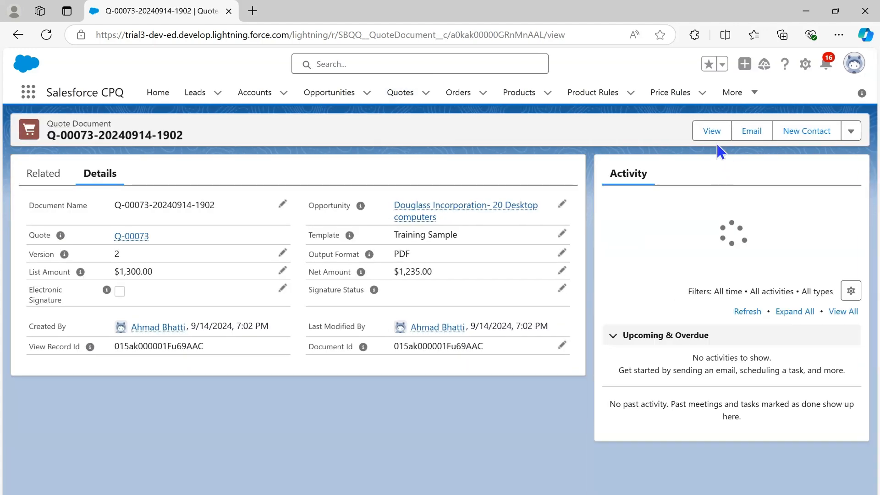
click(711, 133)
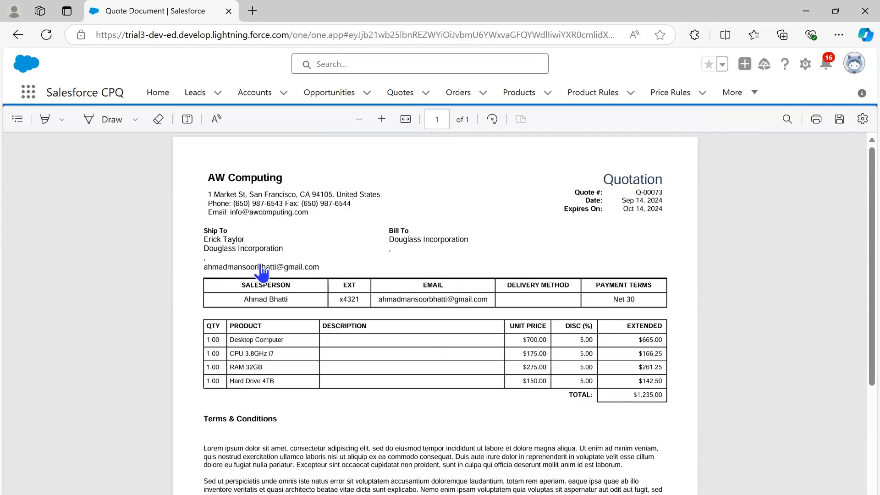
Examine the Ship To and Bill To blocks in the quotation PDF for address details
drag(199, 235, 337, 262)
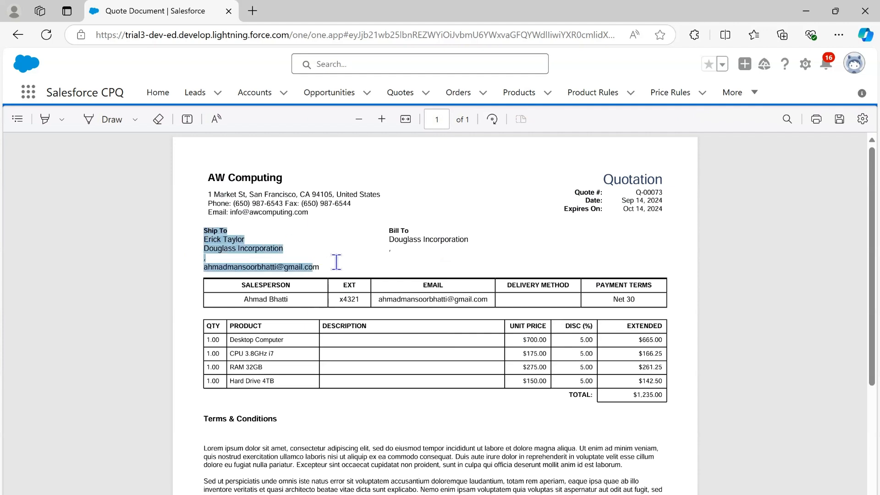
click(530, 245)
drag(381, 232, 524, 274)
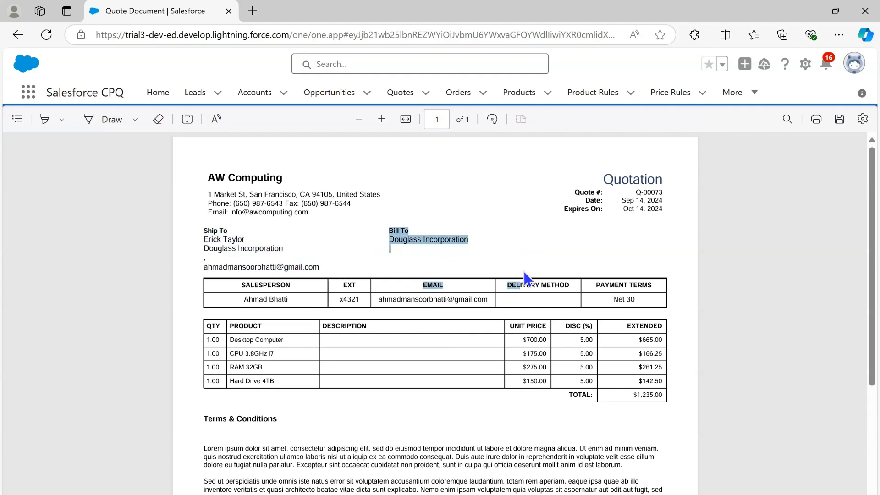
click(490, 243)
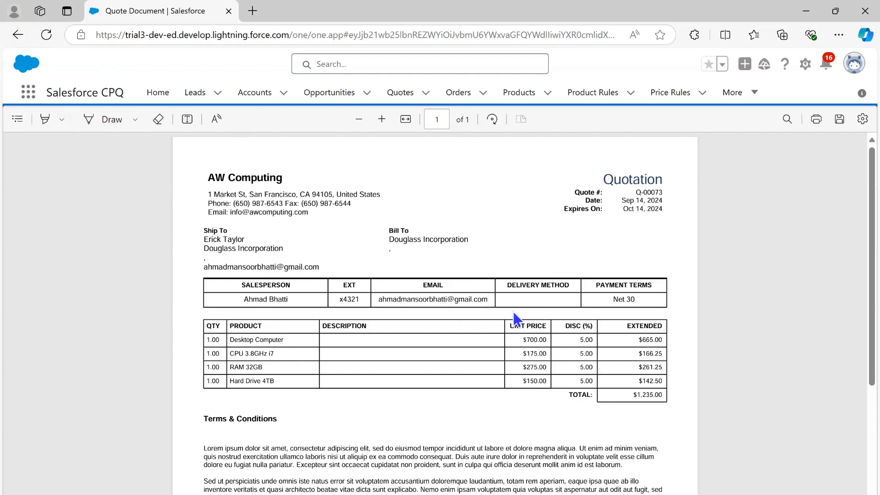
Fill the quote's Bill To street, city, state, postal code and country with ABC placeholders, the Ship To ones with XYZ placeholders, and save
click(21, 32)
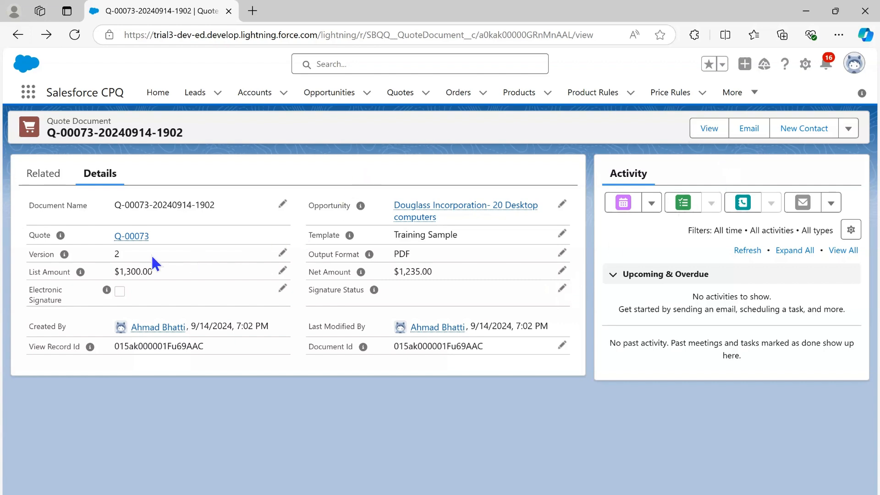
click(134, 236)
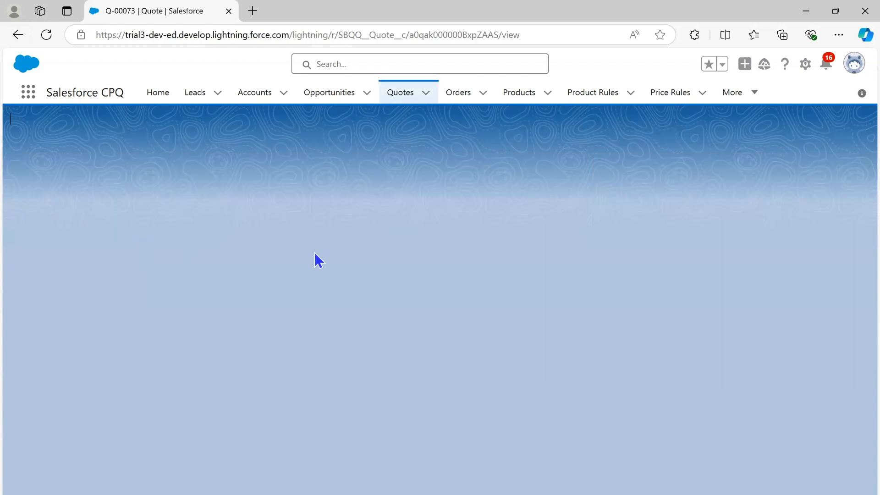
scroll(413, 383, down, 1)
scroll(401, 384, down, 10)
scroll(185, 406, down, 3)
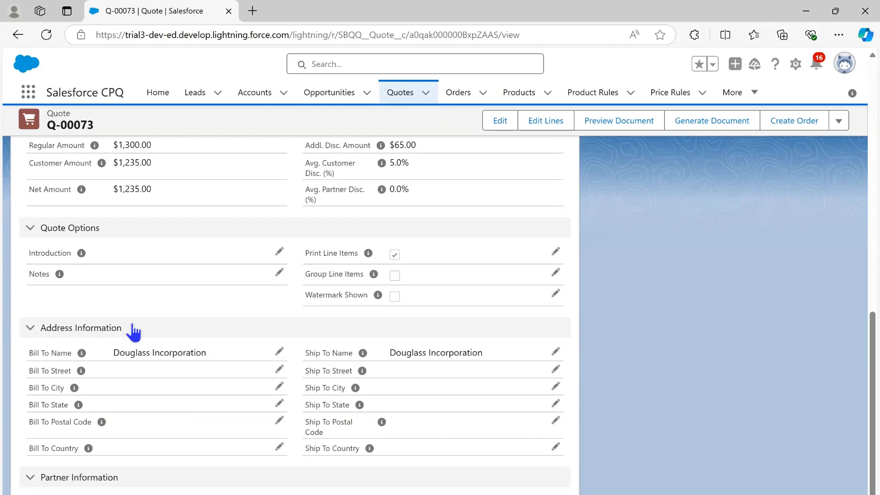
click(40, 328)
click(31, 367)
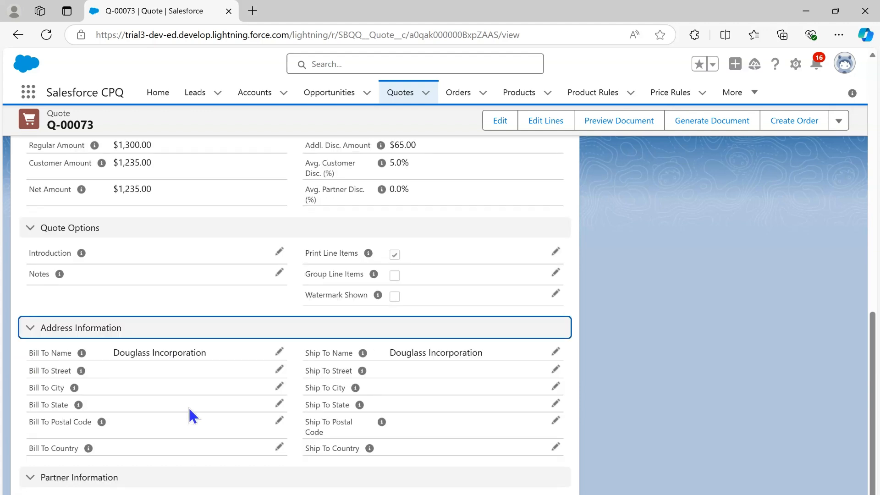
click(279, 352)
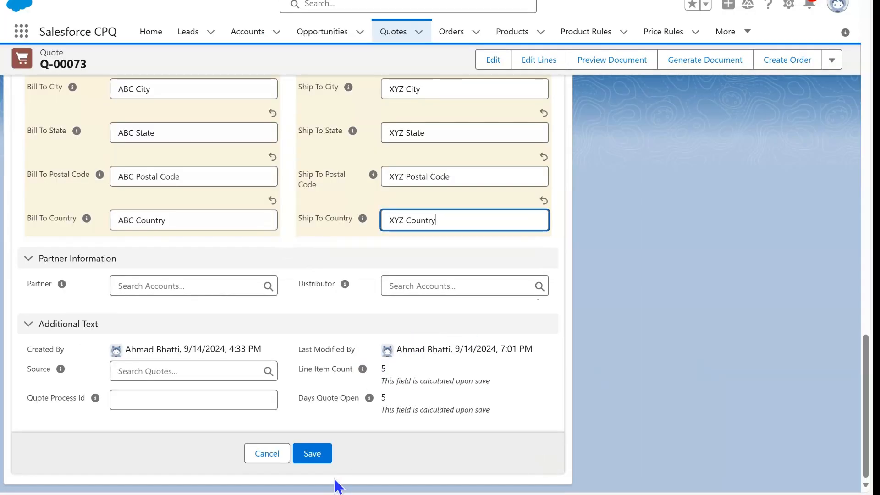
click(313, 457)
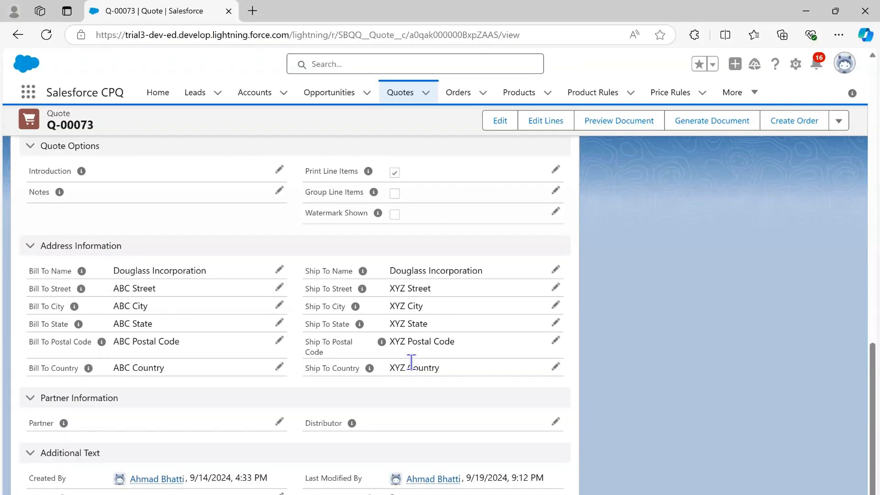
Reopen the version 2 quote document from the quote's related records and view its PDF
scroll(378, 364, up, 15)
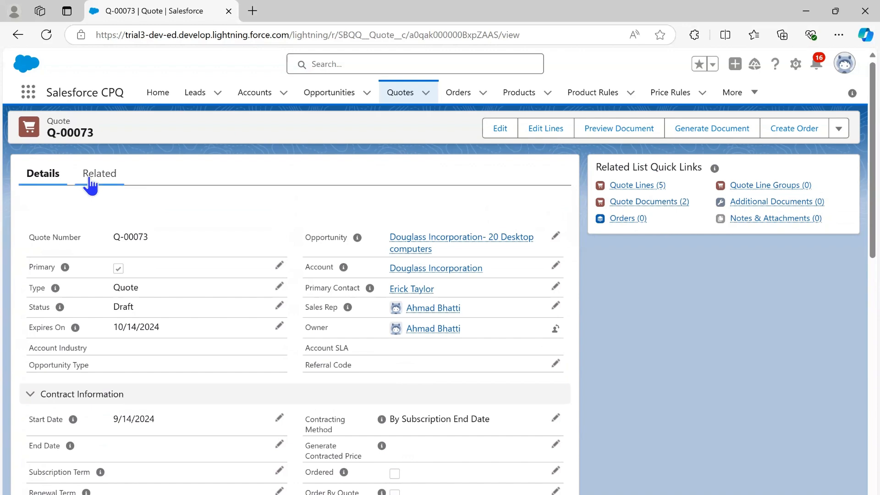
click(92, 179)
scroll(262, 401, down, 5)
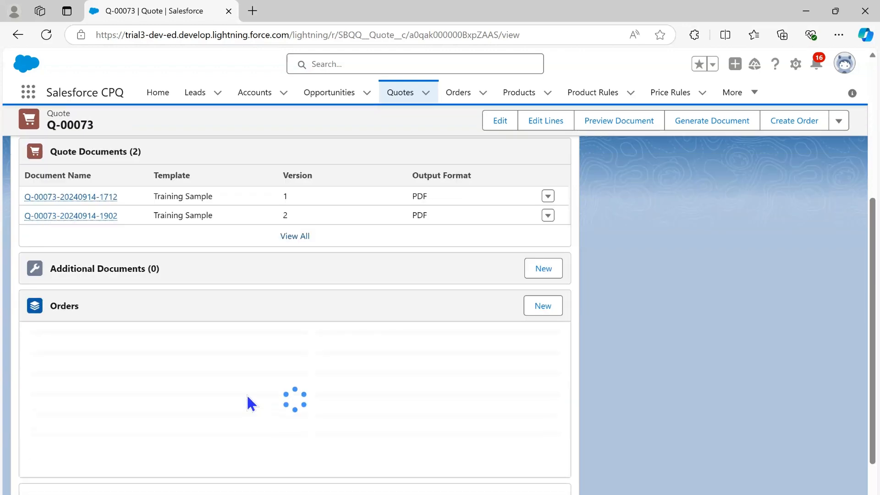
scroll(243, 388, up, 2)
click(87, 286)
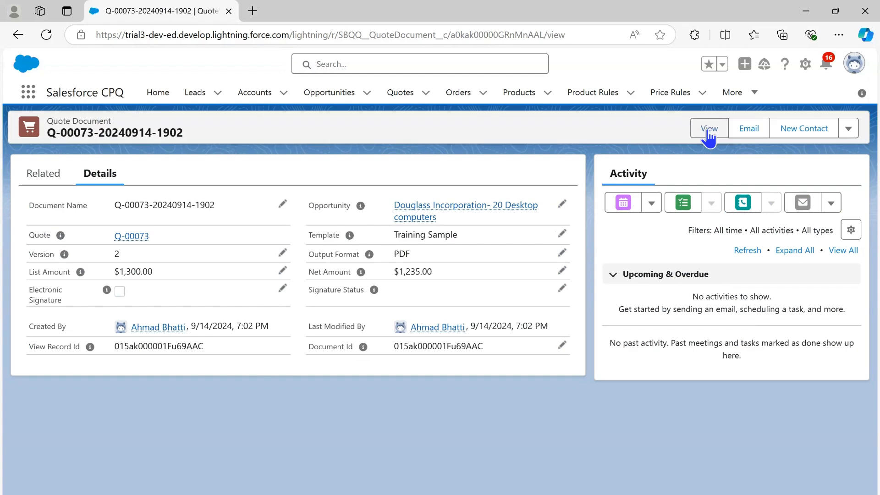
click(710, 132)
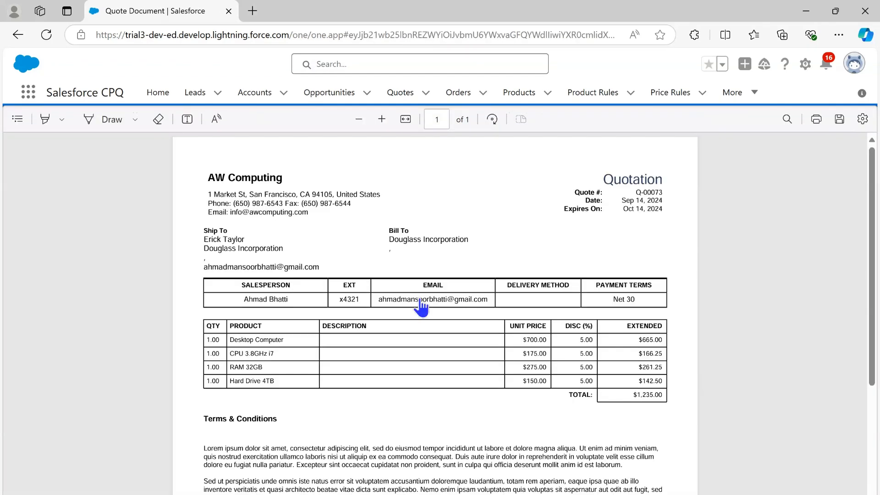
Check whether the existing version 2 PDF shows the new shipping and billing addresses
drag(204, 230, 504, 235)
click(401, 266)
drag(204, 230, 489, 254)
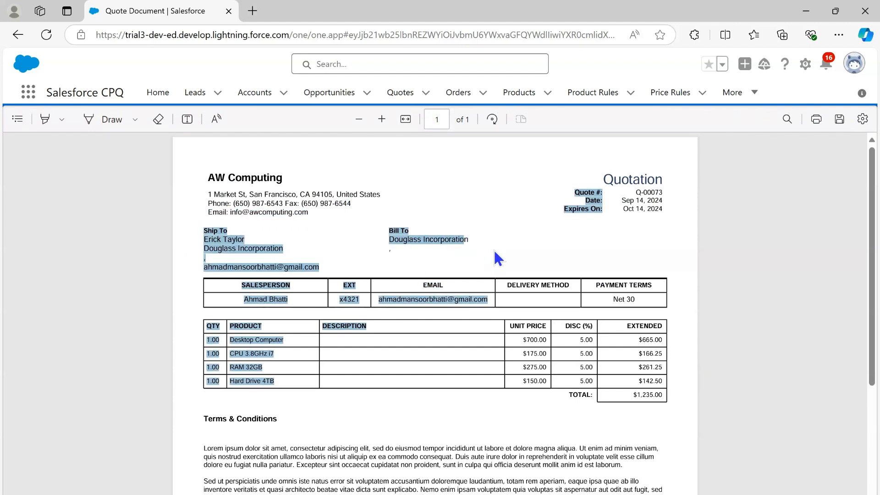
click(449, 255)
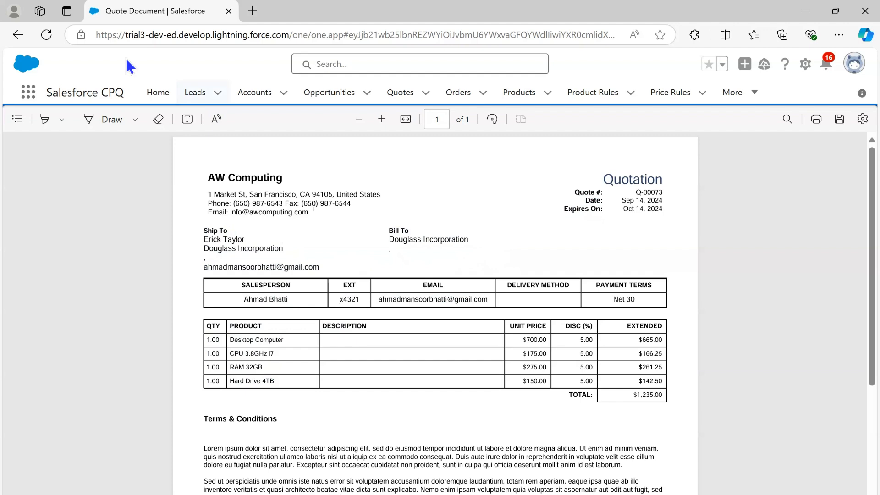
Return to the quote, then generate and save a new document with the Training Sample template and Default paper size
click(18, 35)
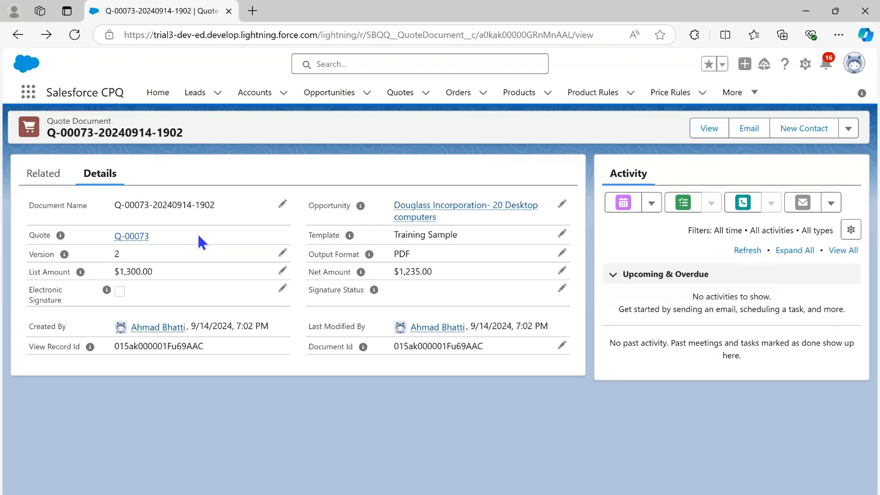
click(140, 237)
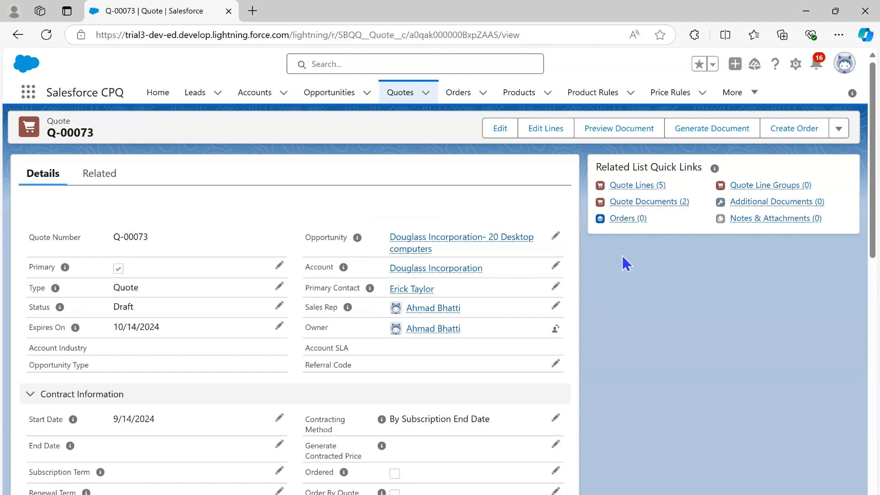
click(699, 133)
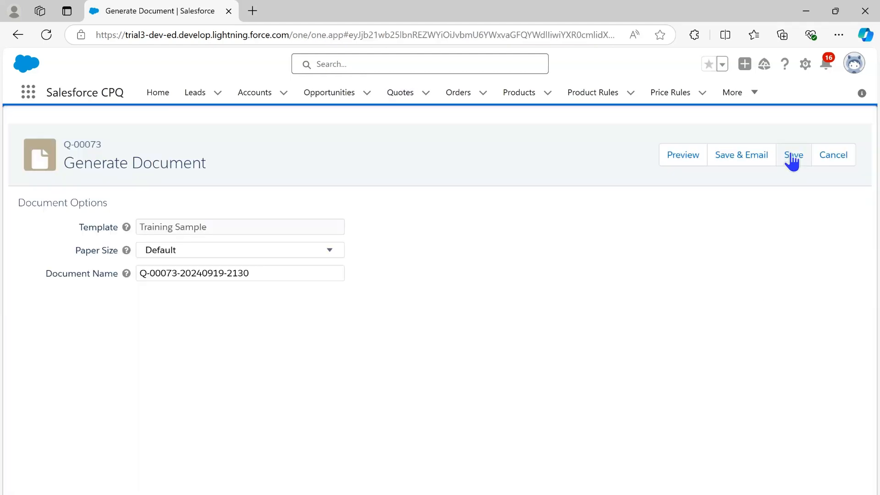
click(788, 159)
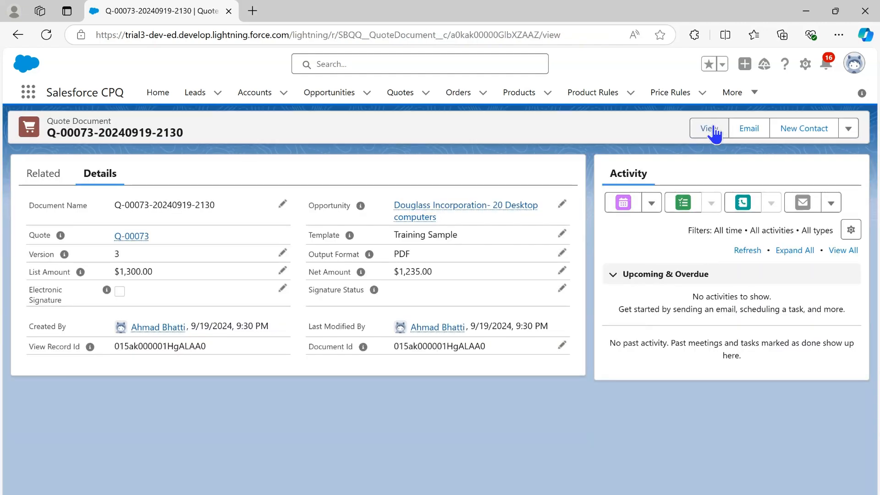
View the newly generated version 3 quote document and check its Ship To and Bill To address blocks
click(710, 129)
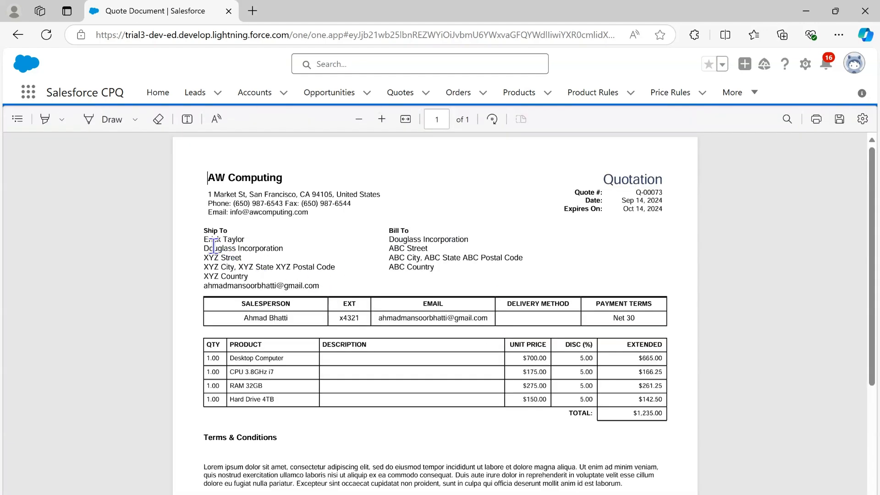
drag(205, 230, 335, 281)
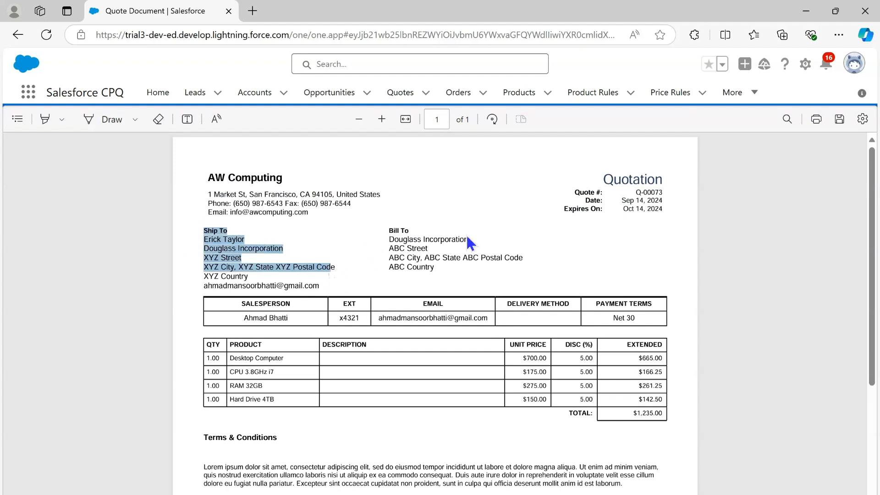
click(517, 251)
drag(446, 279, 391, 236)
click(573, 252)
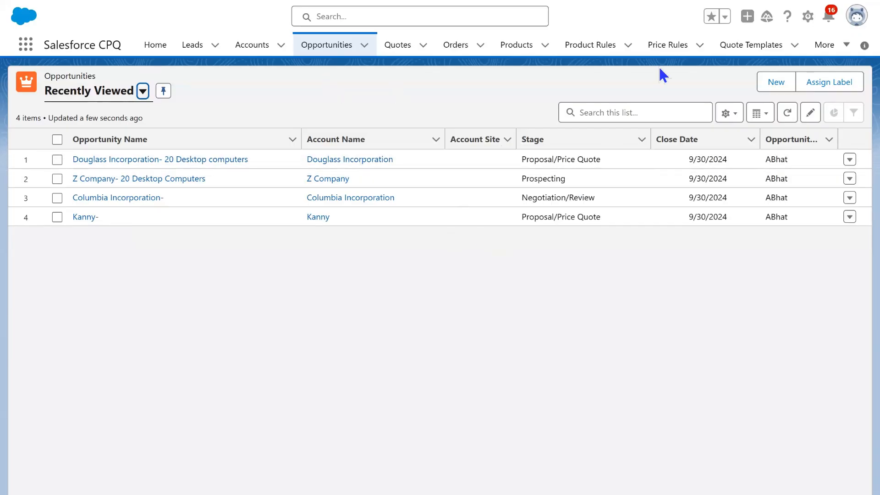
Show all quote templates and open the Training Sample template
click(736, 48)
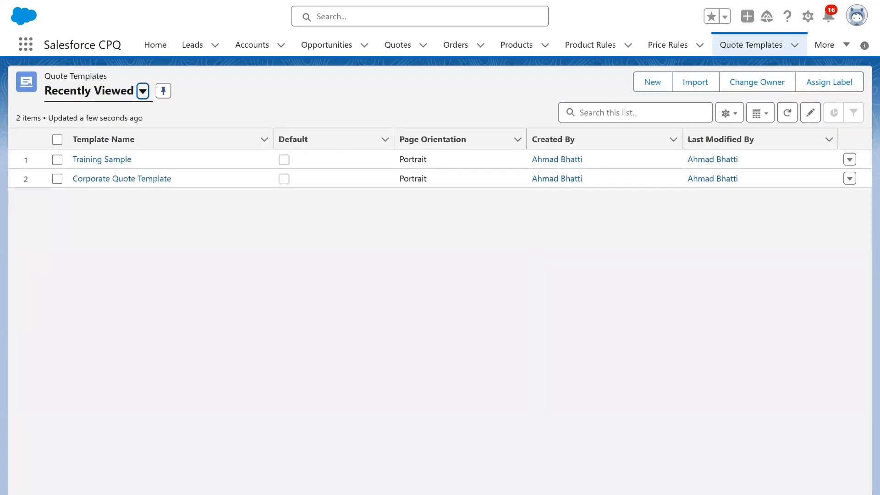
click(143, 92)
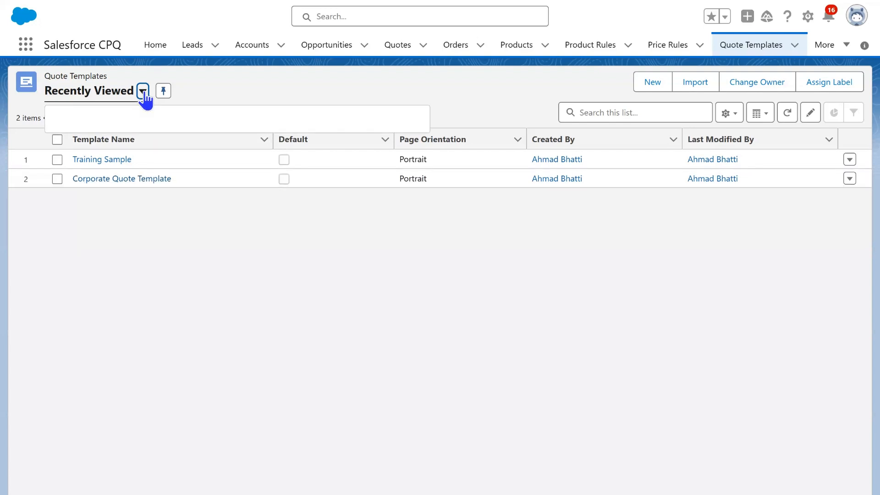
click(80, 140)
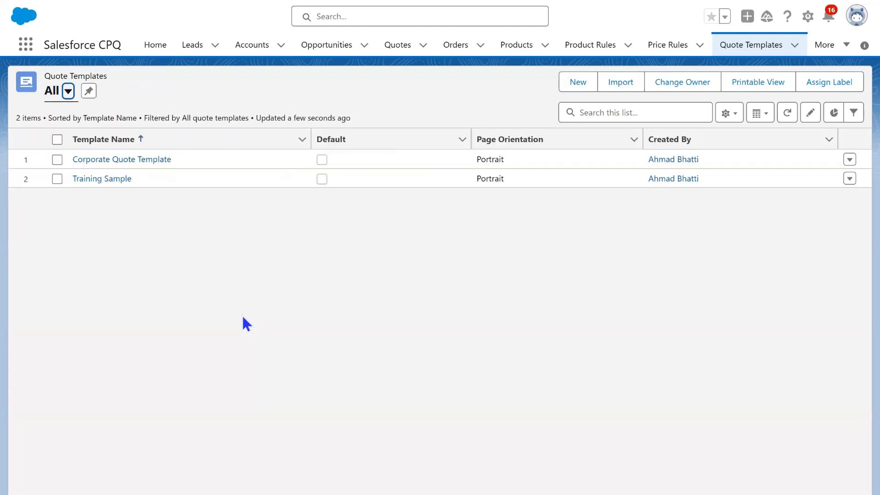
click(154, 176)
drag(93, 174, 69, 182)
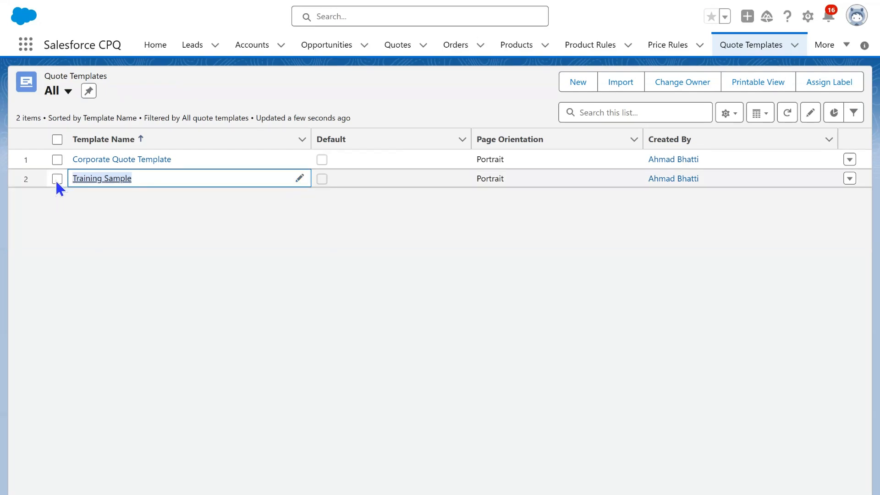
click(56, 179)
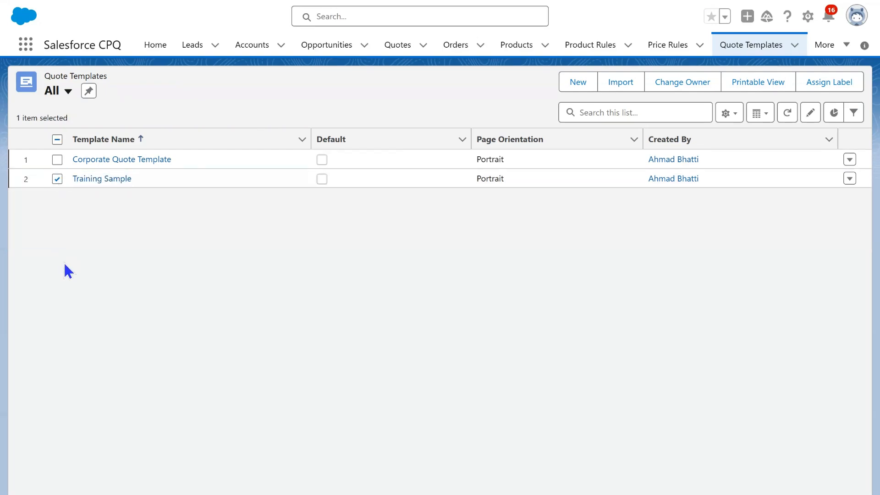
click(57, 179)
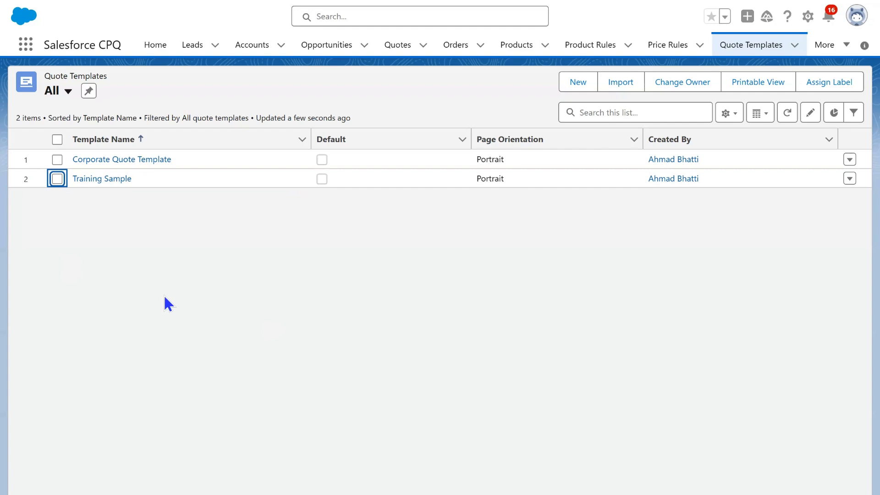
click(95, 179)
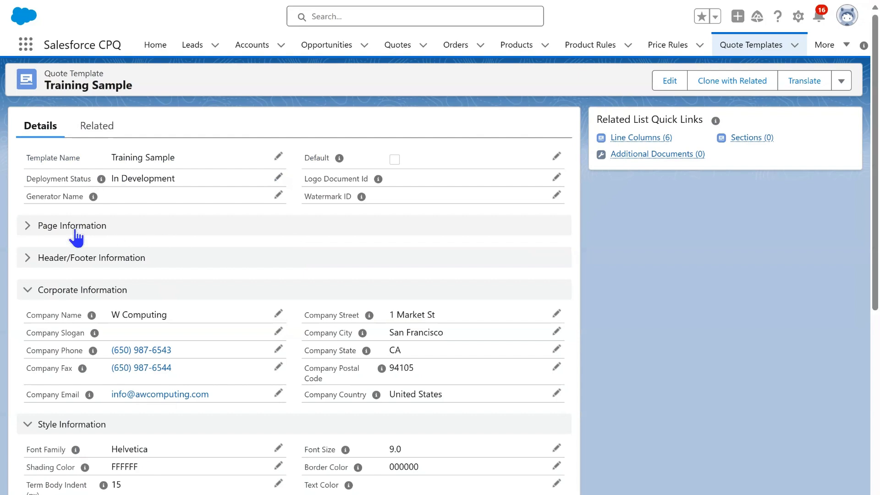
Look over the template's Page Information, Header/Footer Information and Corporate Information sections
click(28, 227)
click(30, 227)
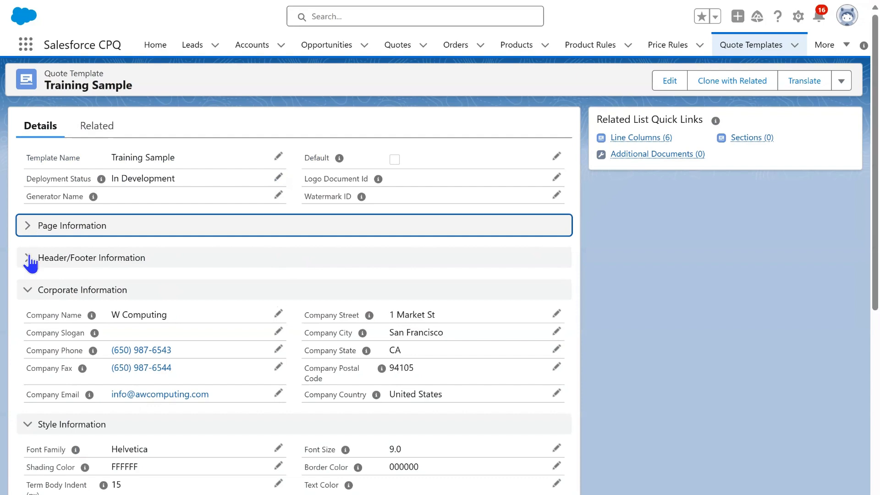
click(29, 258)
click(29, 261)
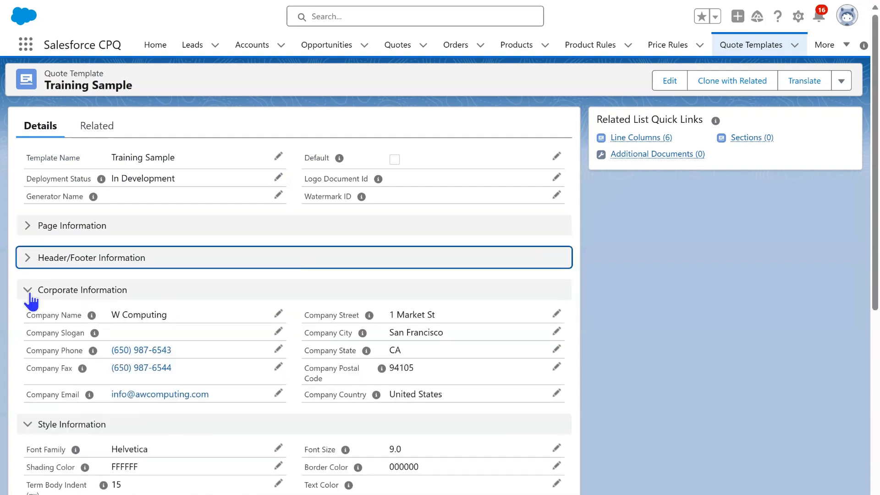
click(30, 291)
click(29, 290)
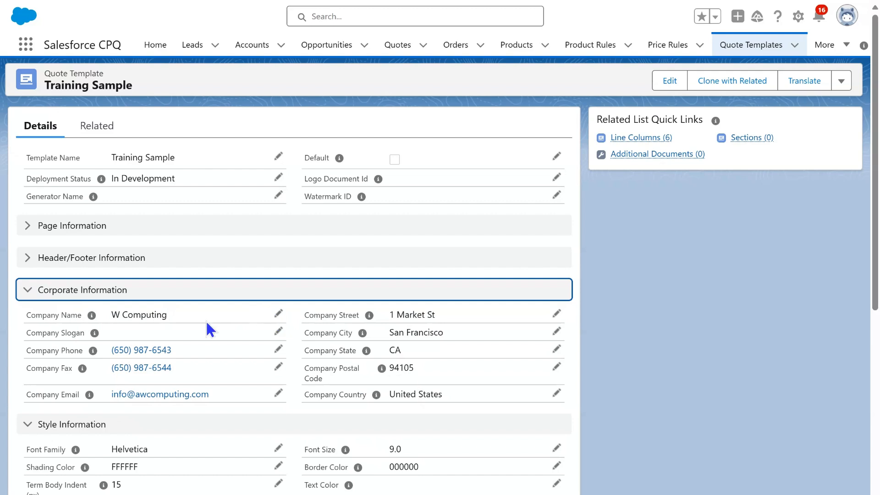
Set the template's company name to NEW Computing Inco, replace the company street, city, state and postal code, and save
click(278, 315)
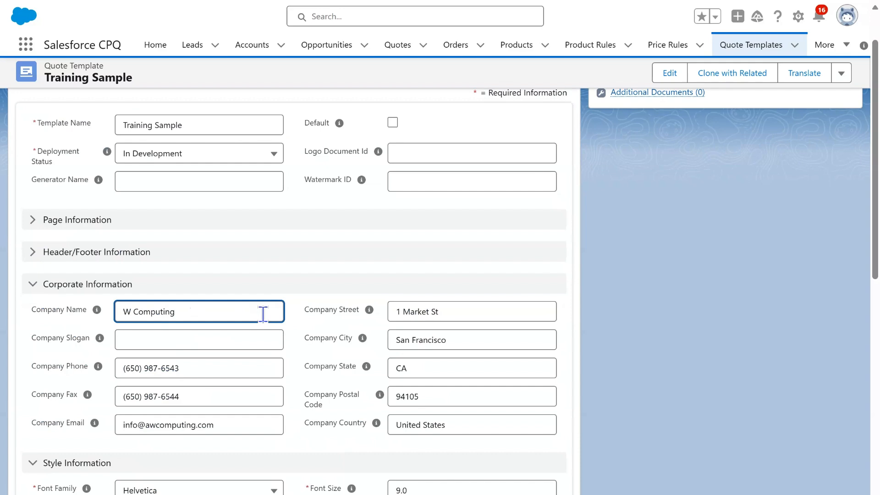
text(NE)
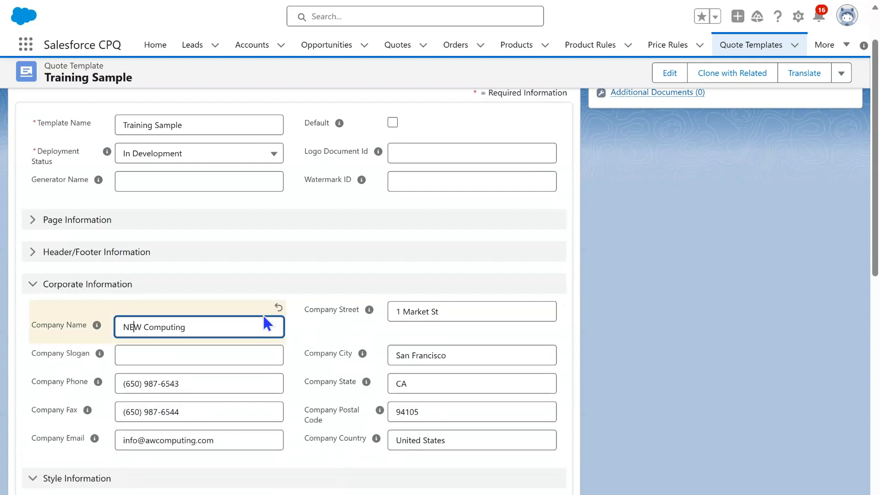
text(Inco)
key(Tab)
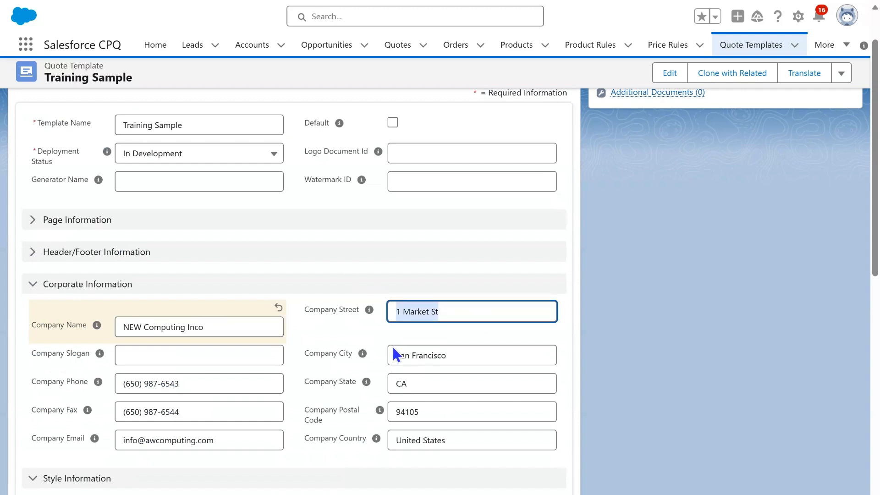
text(809 Woodford)
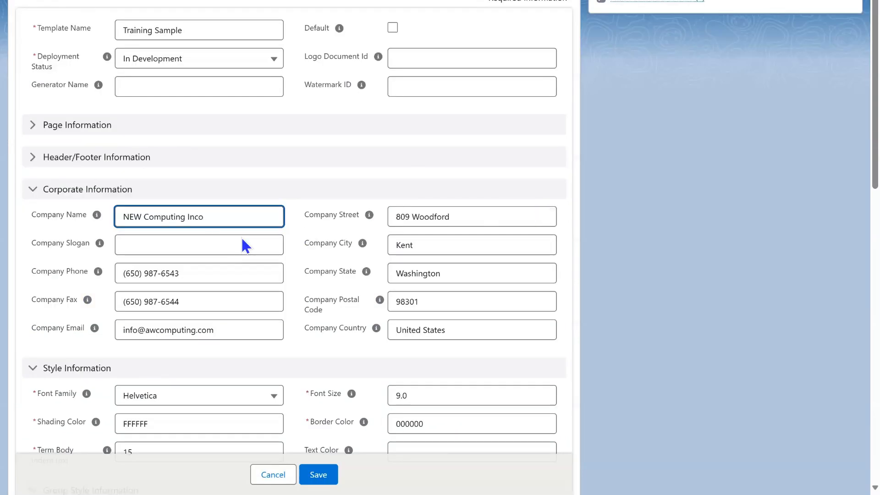
scroll(398, 248, down, 8)
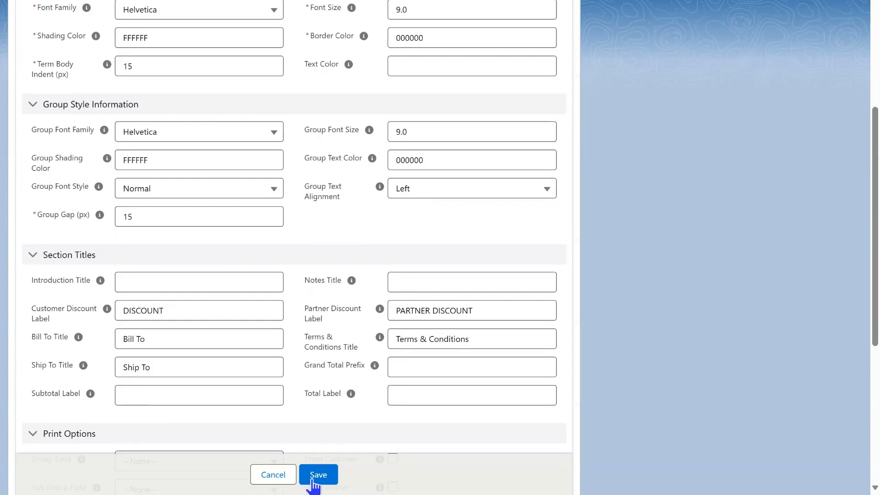
click(320, 475)
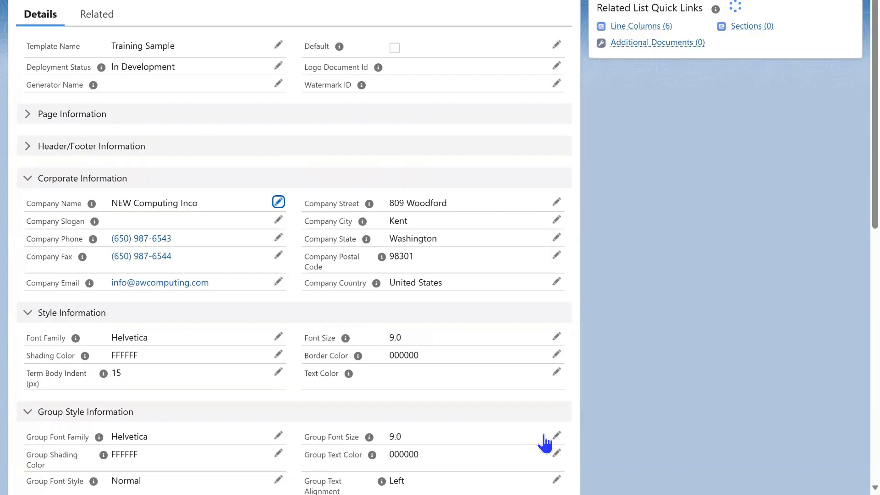
scroll(488, 388, up, 3)
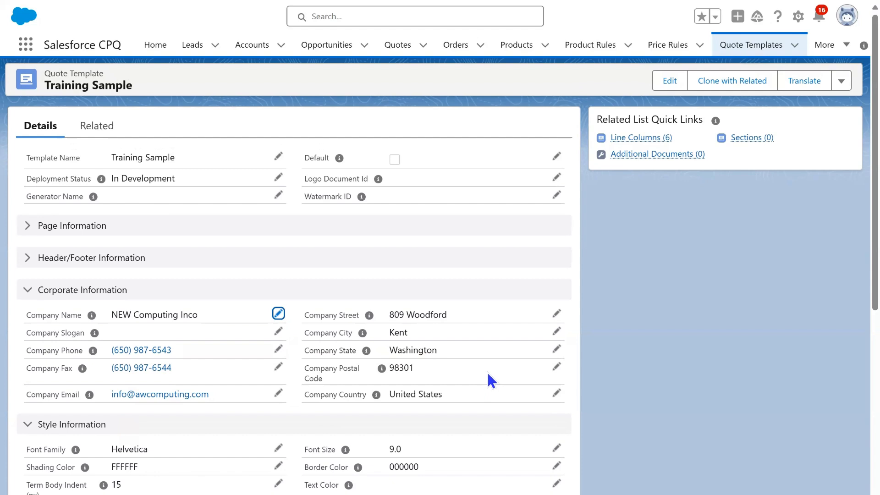
Create a new quote on the Douglass Incorporation- 20 Desktop computers opportunity and open that quote
click(325, 48)
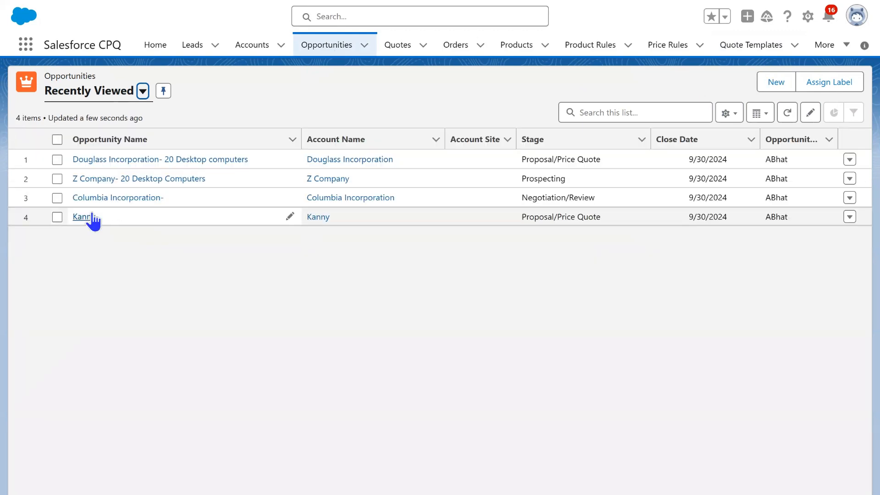
click(158, 160)
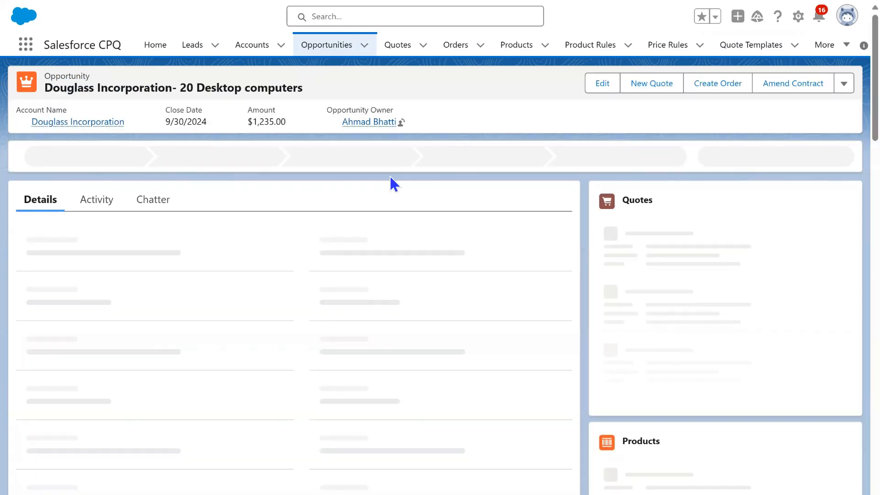
click(656, 85)
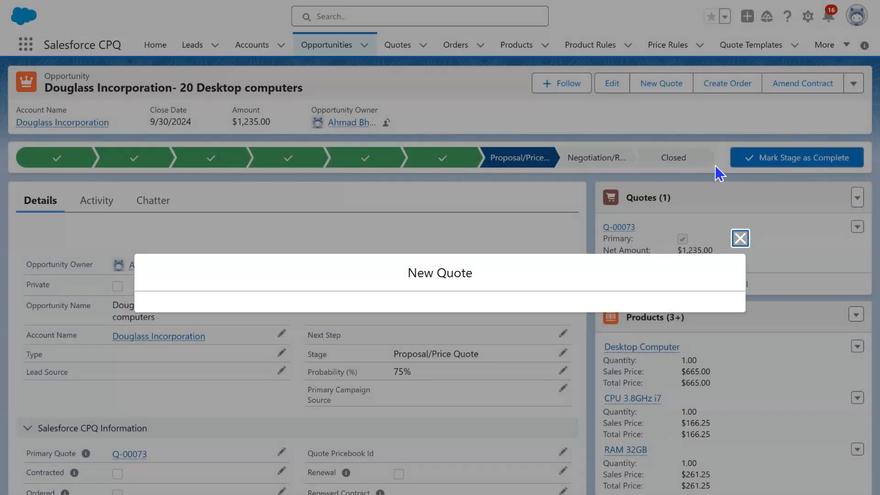
click(717, 360)
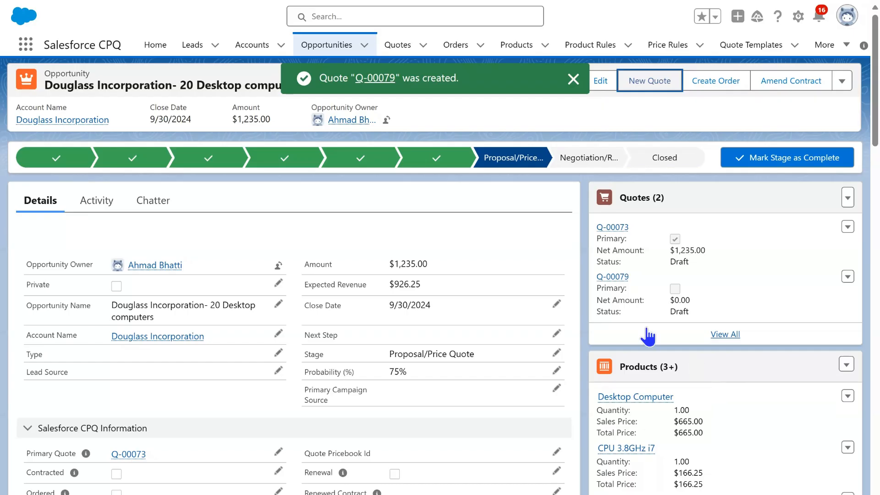
click(614, 277)
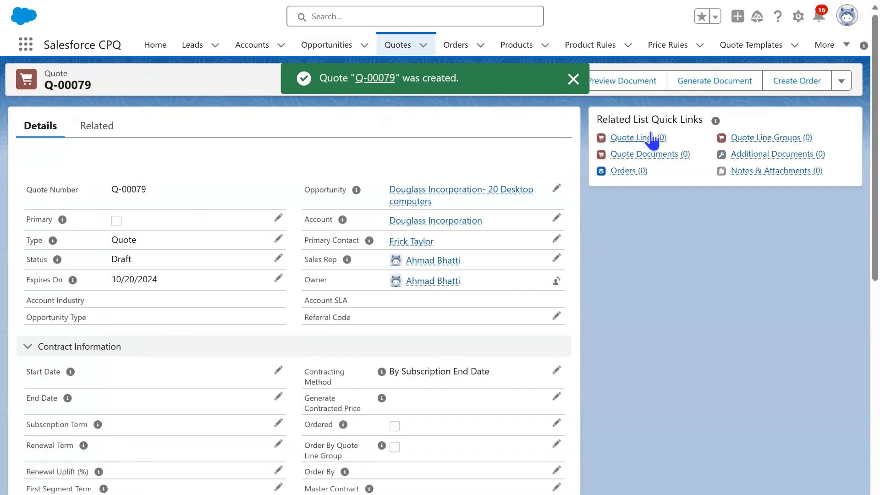
Preview the new quote's document with the Training Sample template and Default paper size, checking the company name and address
click(620, 83)
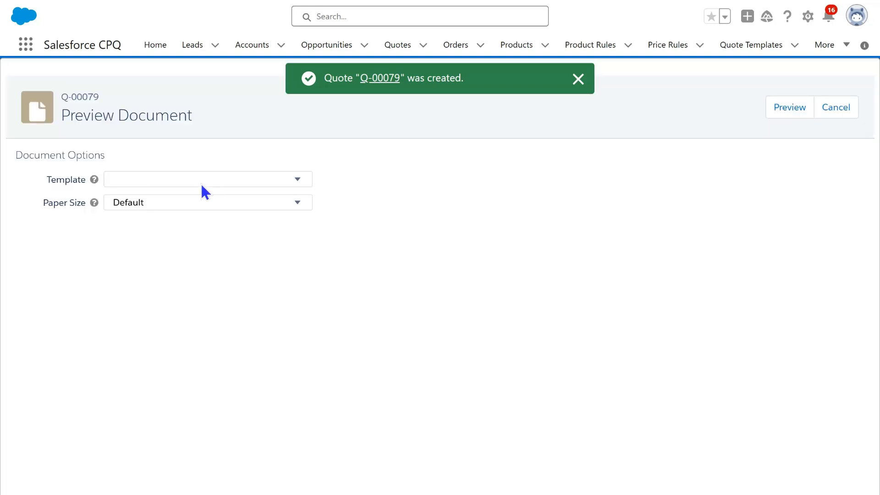
click(201, 182)
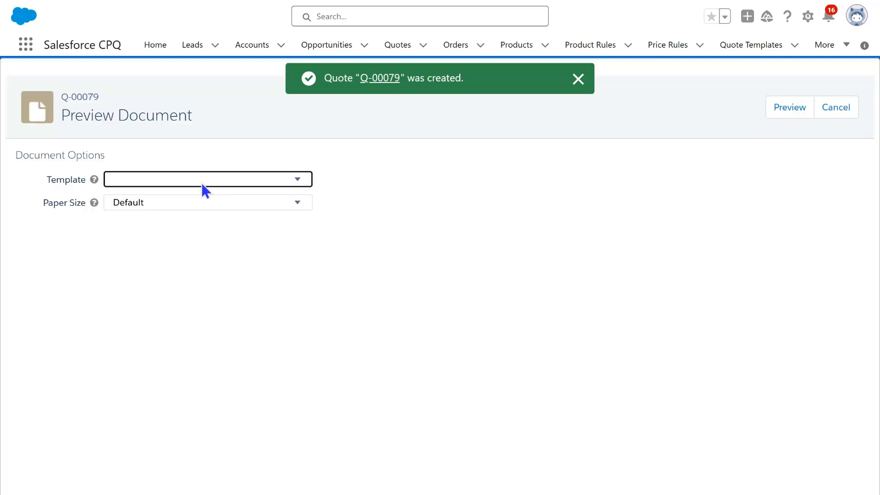
click(183, 228)
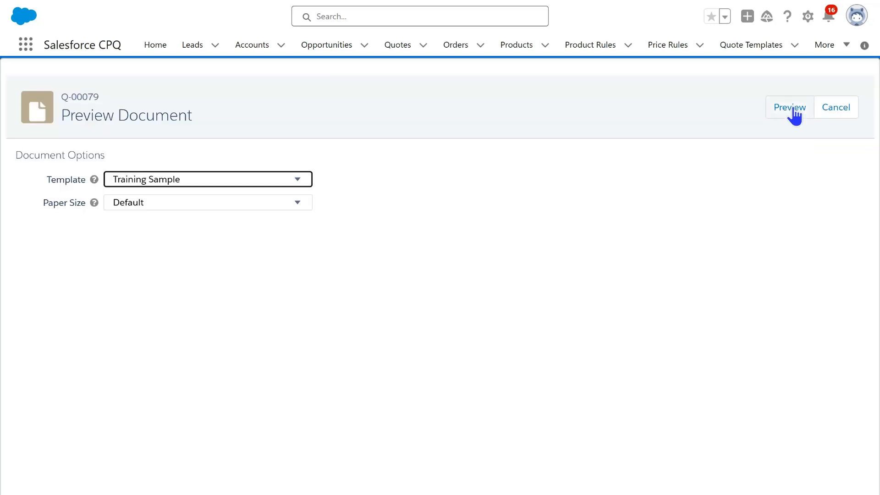
click(790, 110)
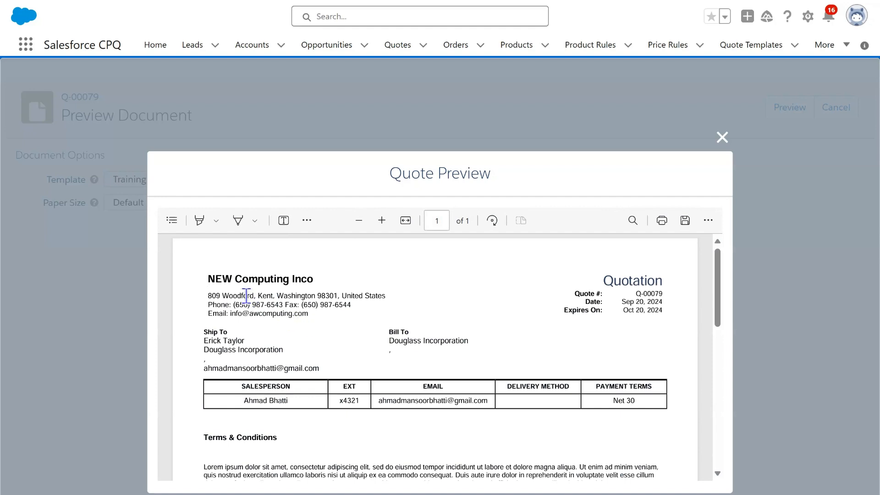
drag(208, 275, 332, 320)
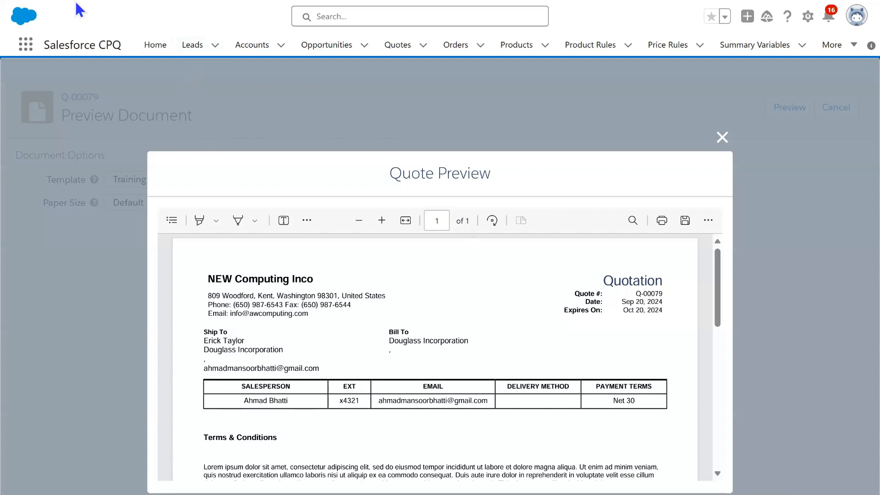
Return from the preview to the quote, set its Expires On date to 12/20/2024 and save
mouse_move(77, 4)
click(21, 36)
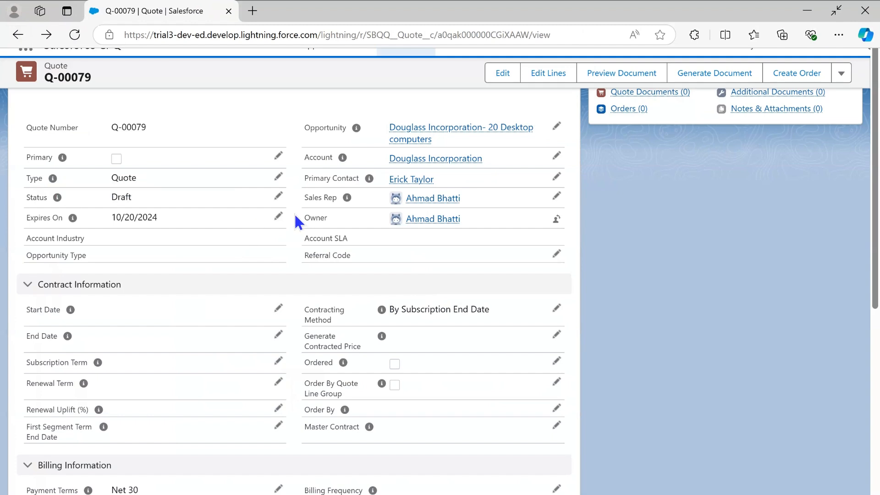
click(278, 216)
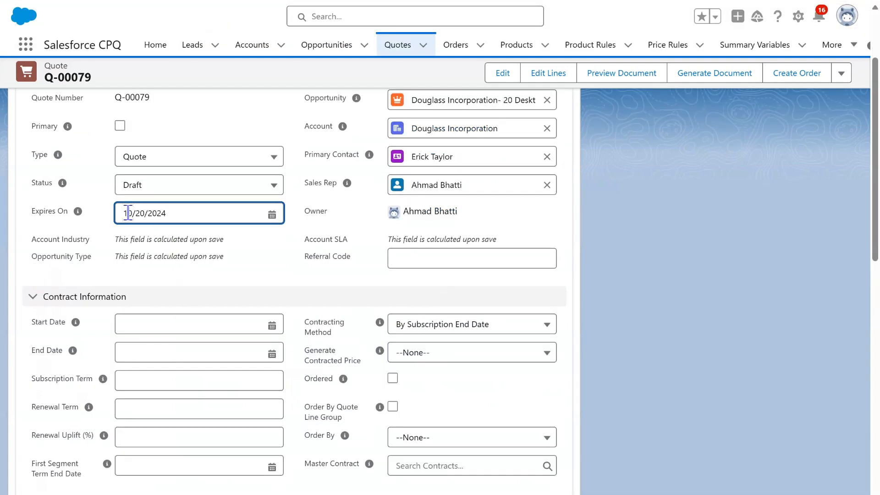
click(128, 213)
key(Delete)
text(2)
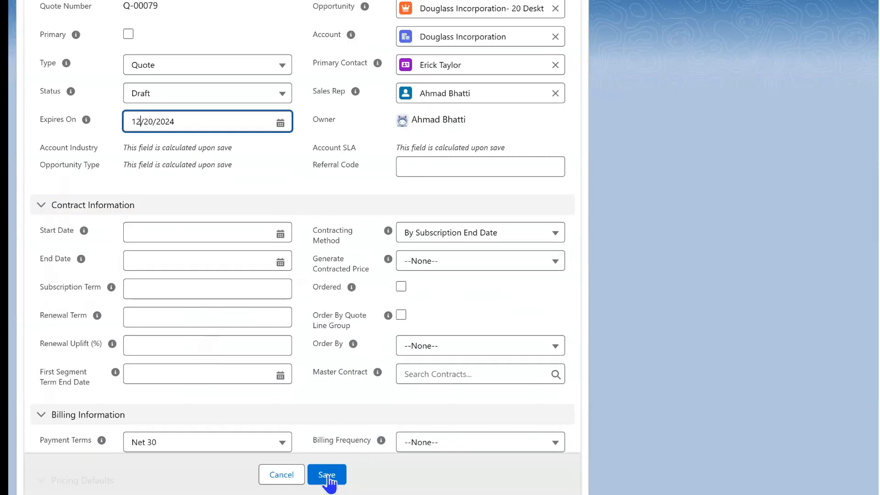
click(327, 475)
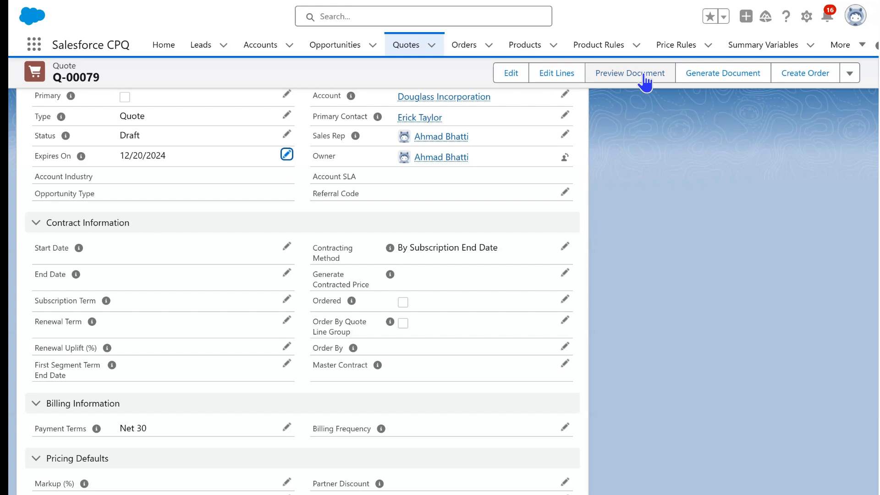
Preview the quote document again with the Training Sample template to check the expiration date
click(645, 83)
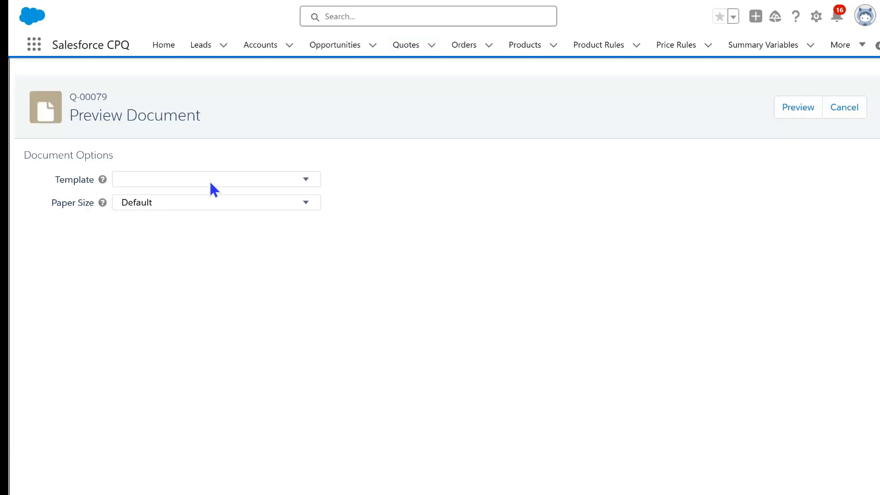
click(210, 180)
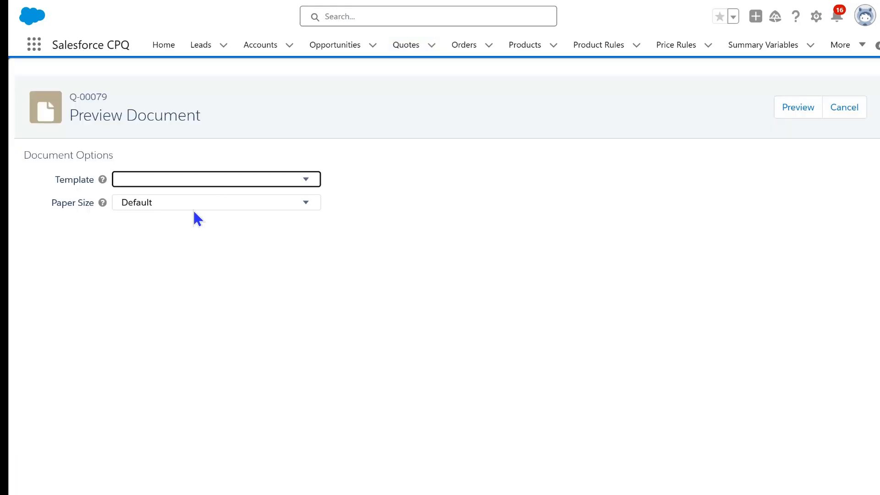
click(192, 231)
click(797, 110)
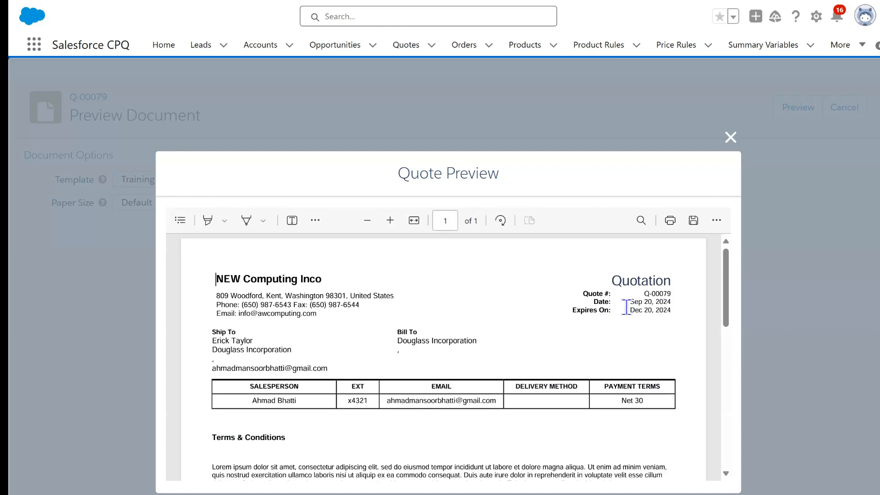
Check the quote date and the Expires On date in the quote document preview
double_click(656, 302)
drag(630, 310, 679, 311)
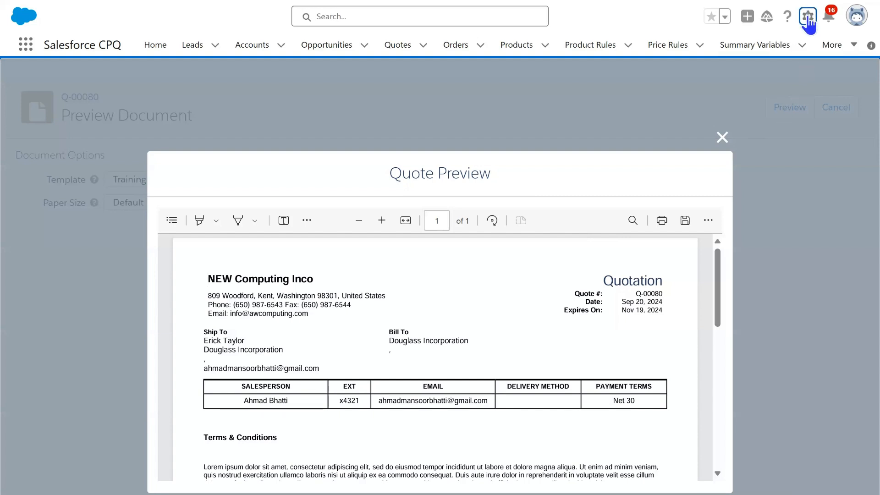
Go to Setup, find the Installed Packages page and open the configuration settings of the Salesforce CPQ package
click(808, 21)
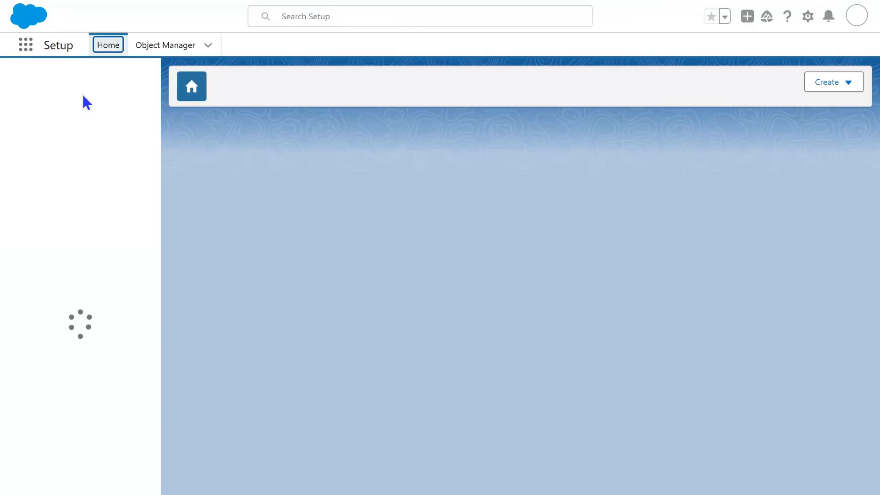
text(installed)
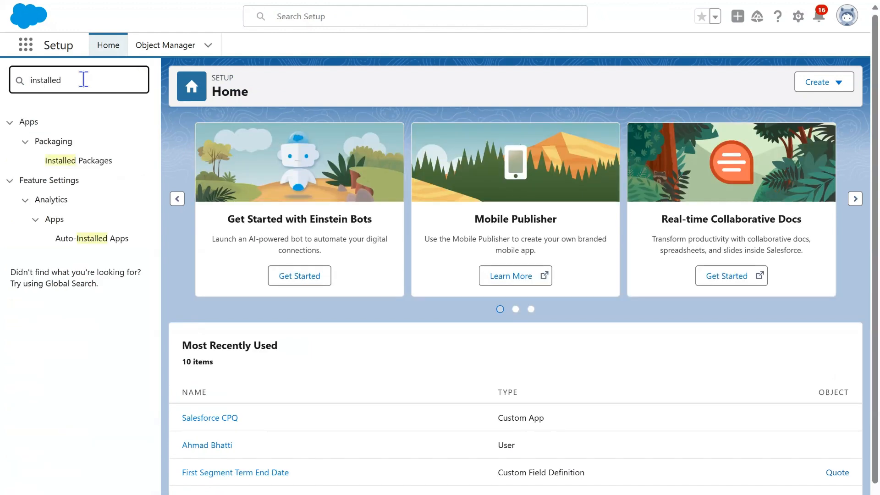
click(90, 167)
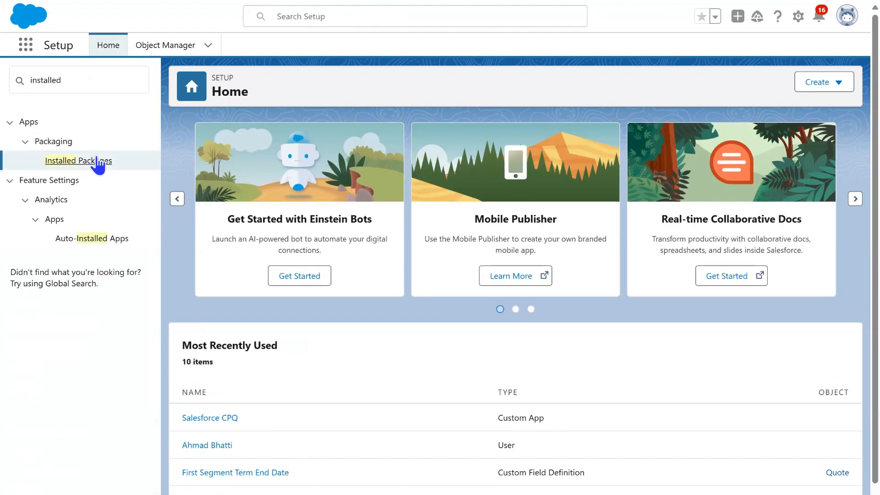
click(98, 161)
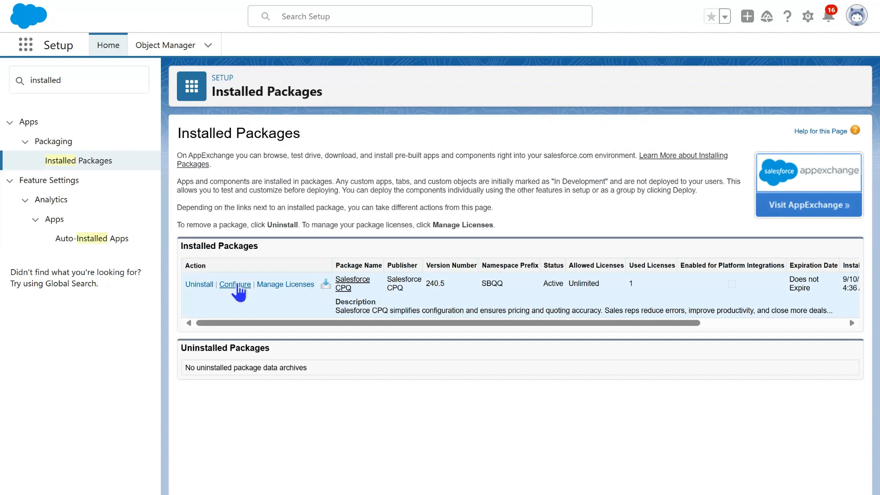
click(236, 284)
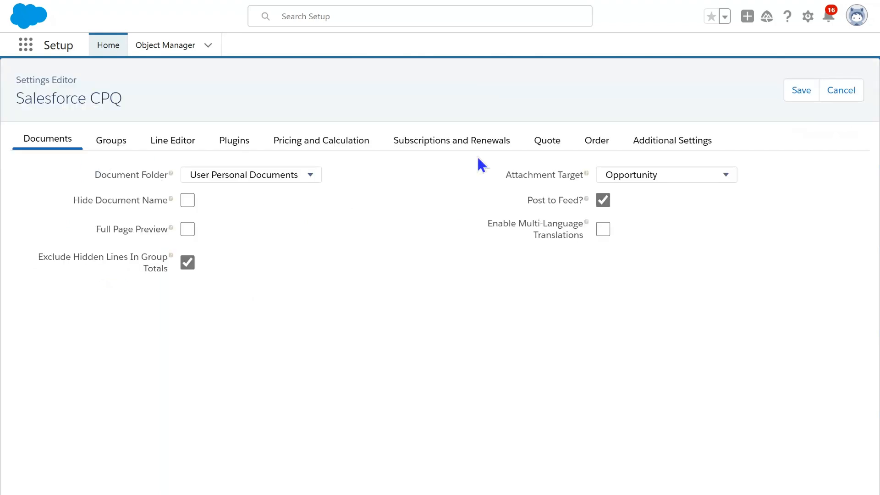
Set Default Quote Validity (Days) to 90 in the CPQ quote settings and save
click(542, 141)
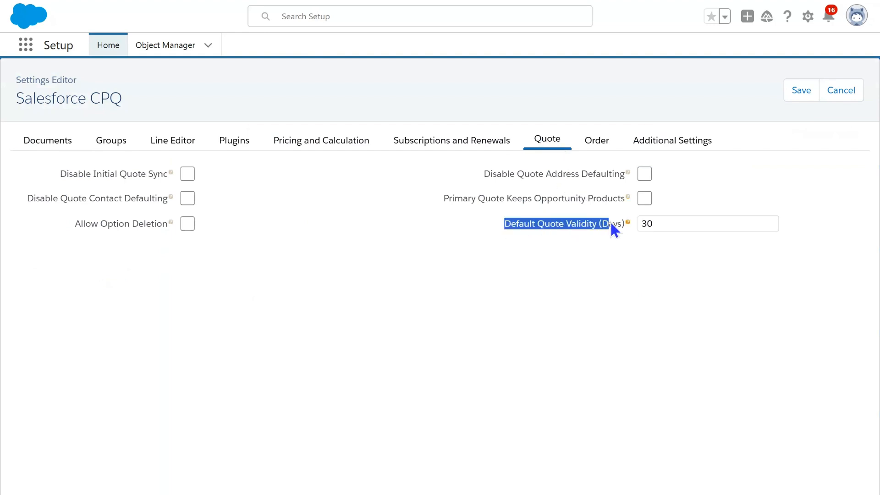
click(670, 218)
drag(669, 218, 639, 220)
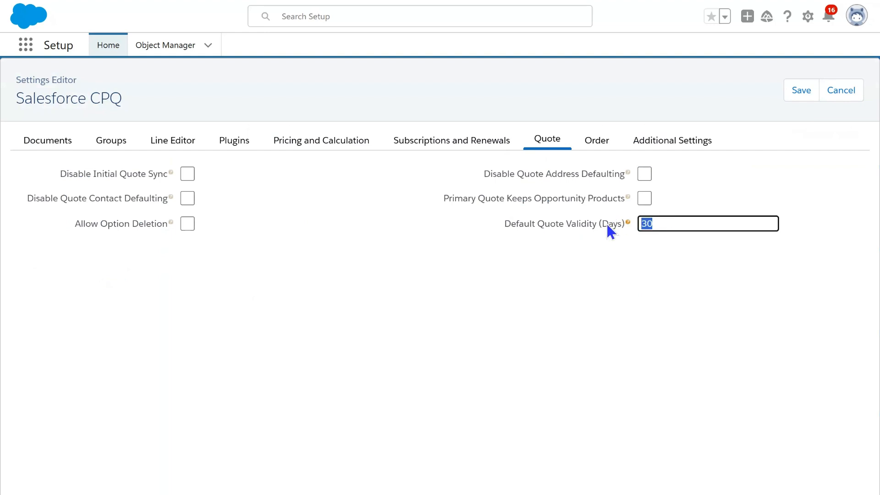
text(90)
click(515, 337)
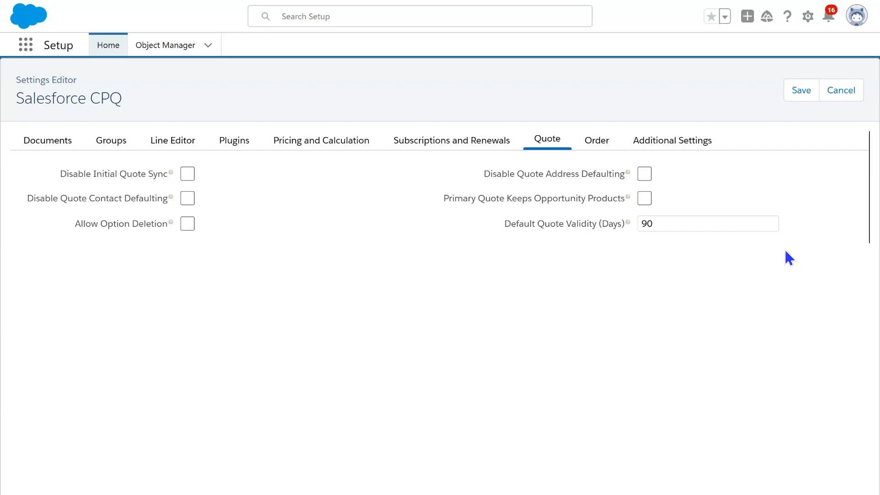
click(804, 92)
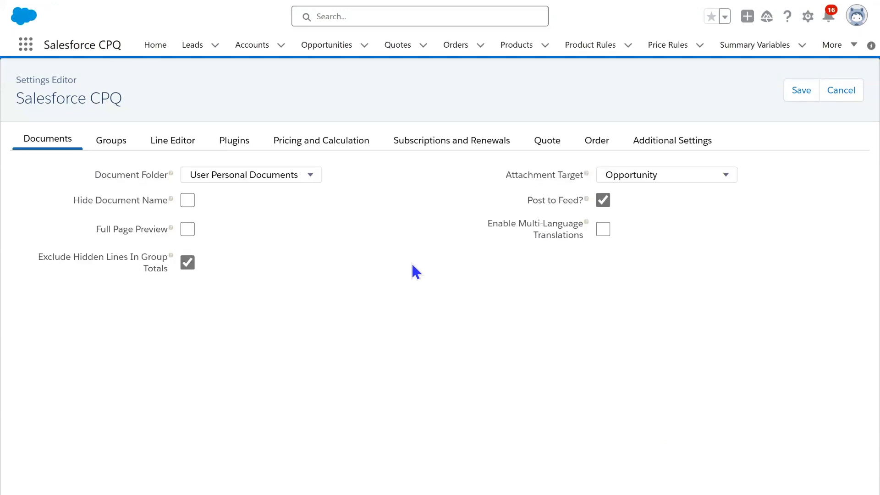
Create a new quote on the Douglass Incorporation- 20 Desktop computers opportunity and open it to check its Expires On date
click(334, 49)
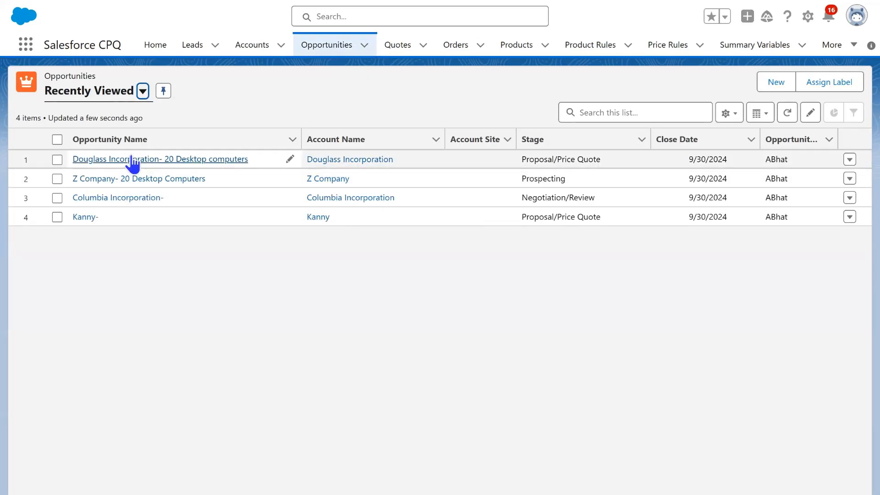
click(133, 161)
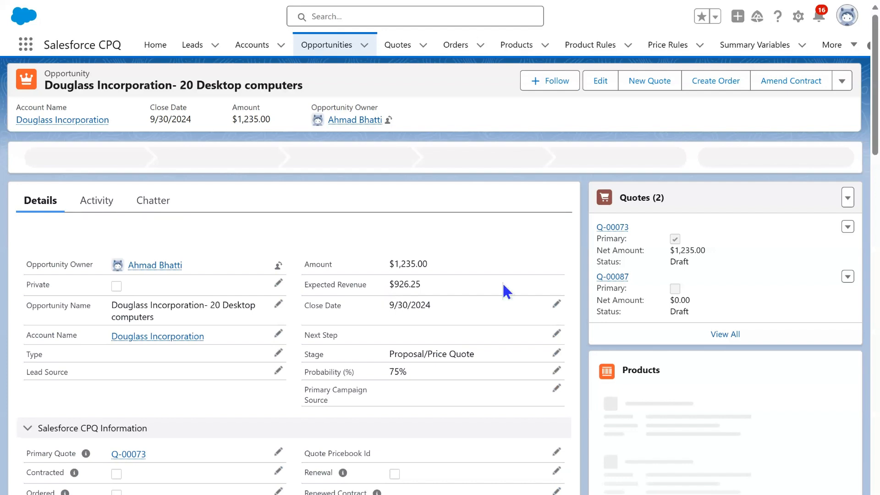
click(650, 83)
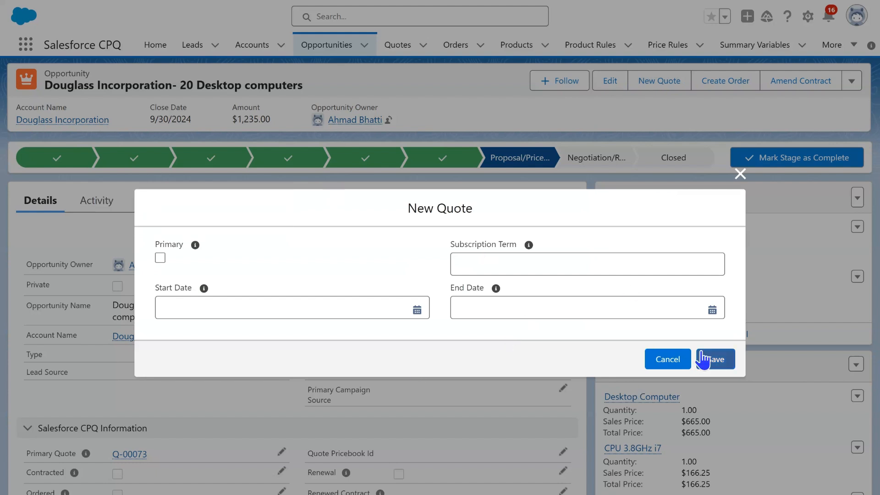
click(704, 359)
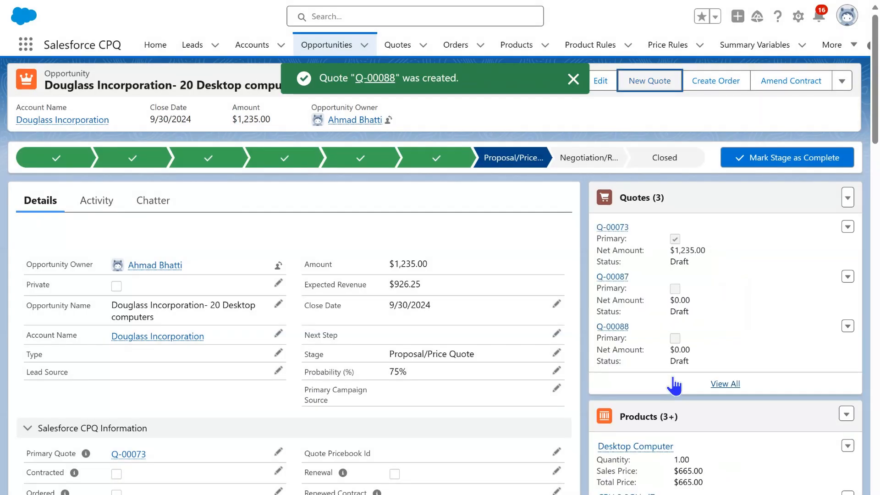
mouse_move(615, 337)
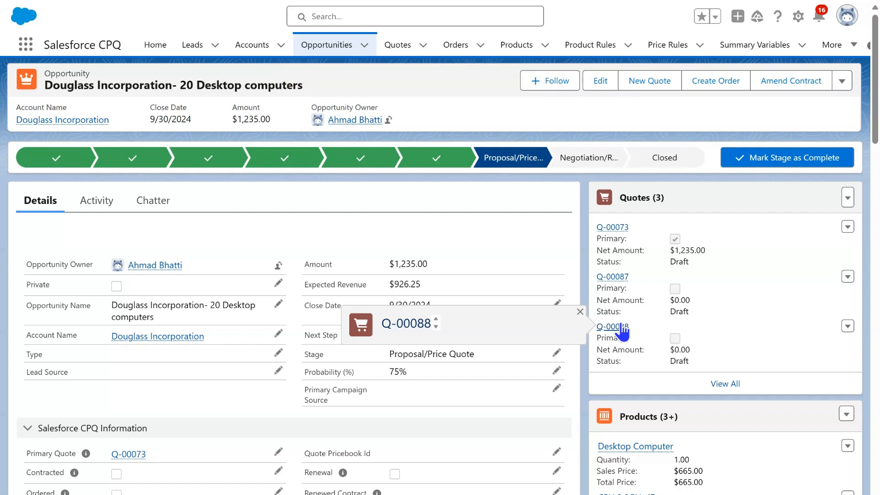
click(621, 325)
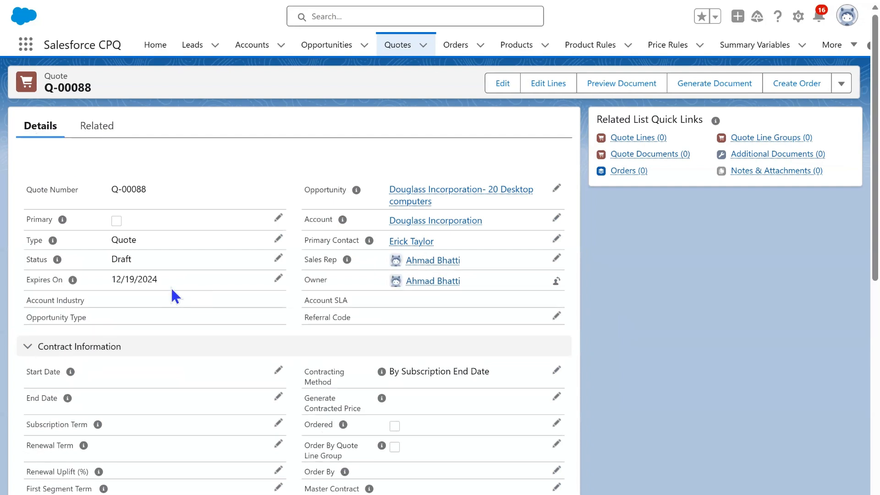
drag(174, 276, 111, 274)
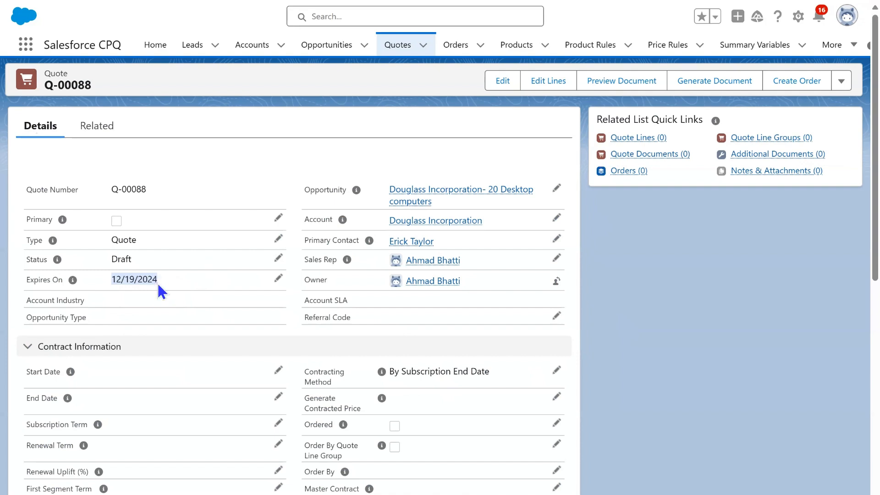
Preview the new quote's document with the Training Sample template and Default paper size, checking the quote and expiration dates
click(612, 83)
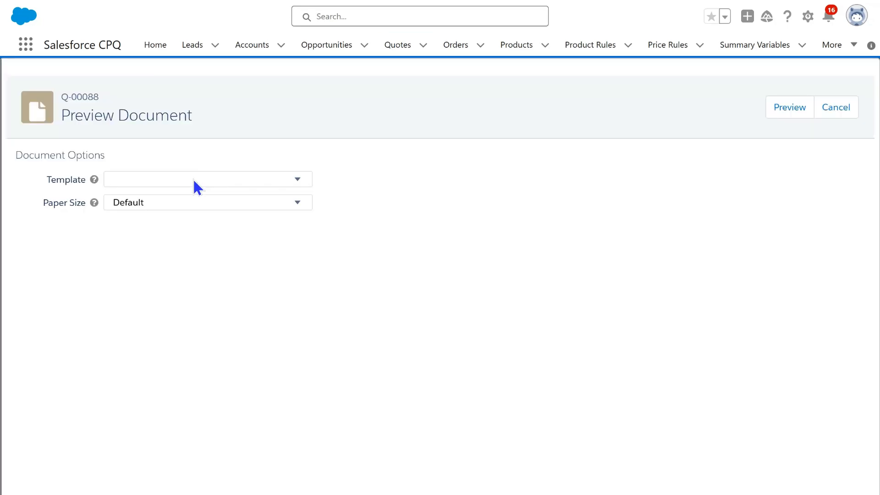
click(195, 180)
click(162, 232)
click(789, 108)
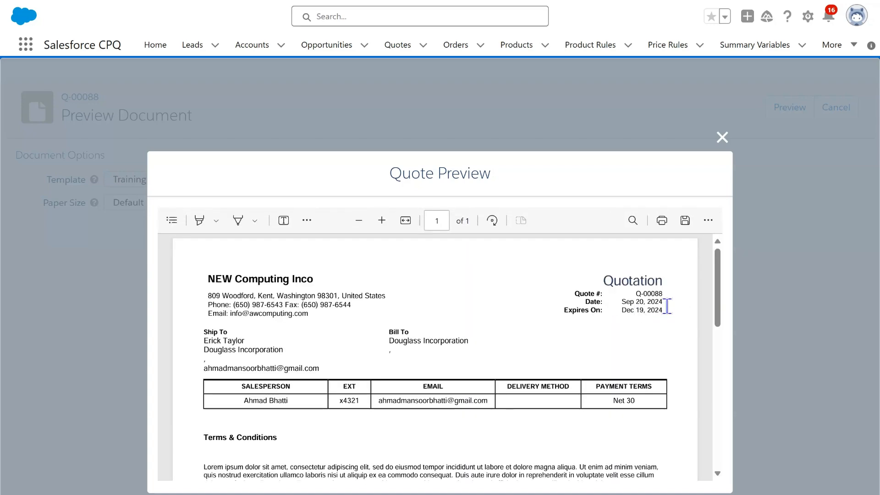
drag(668, 306, 567, 326)
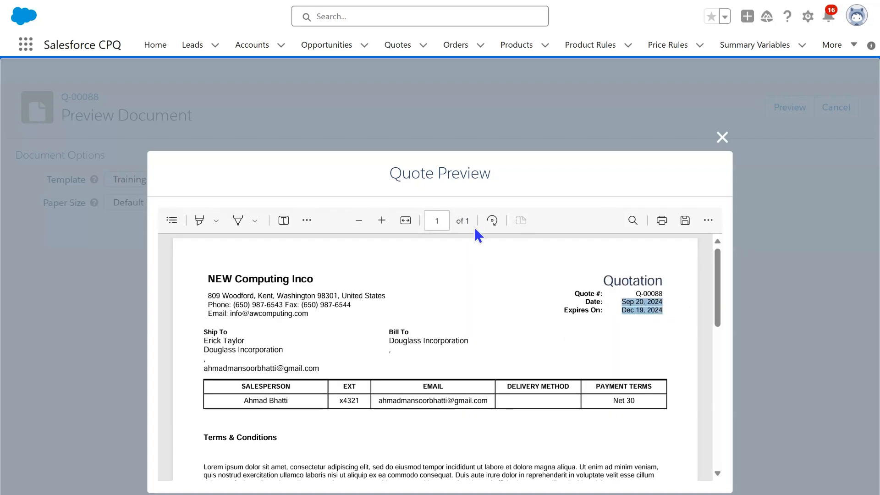
click(405, 221)
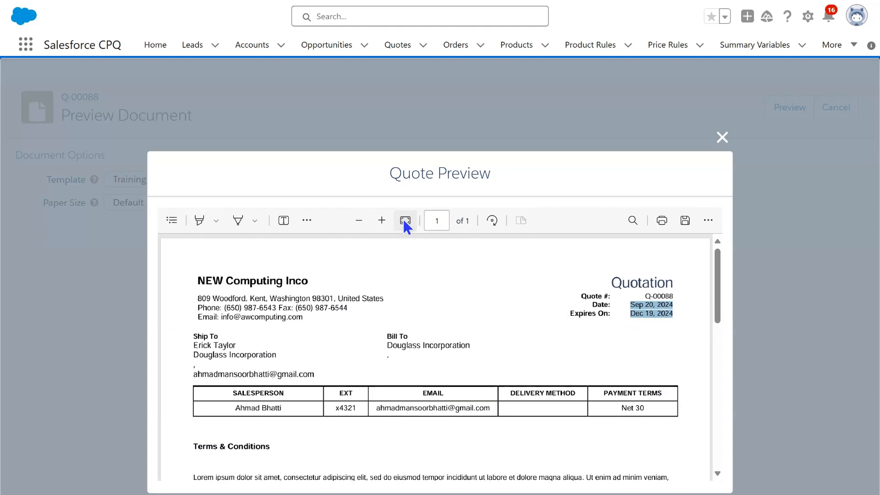
click(405, 220)
click(405, 221)
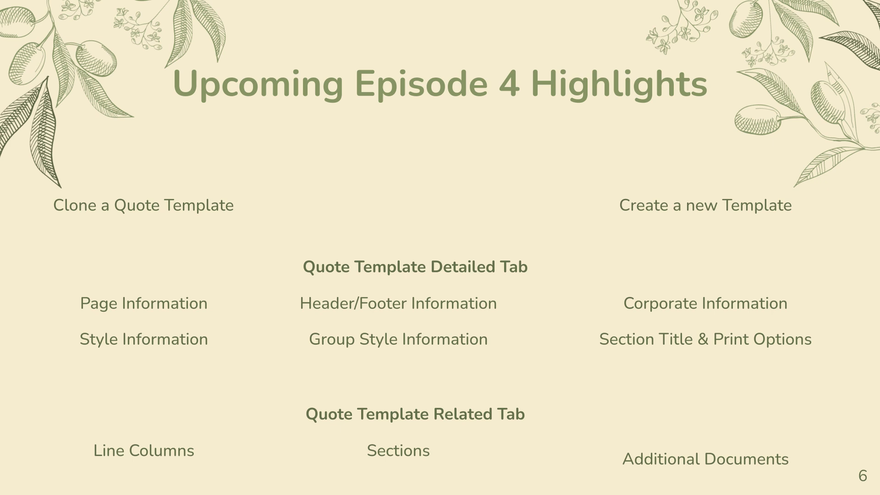
key(Right)
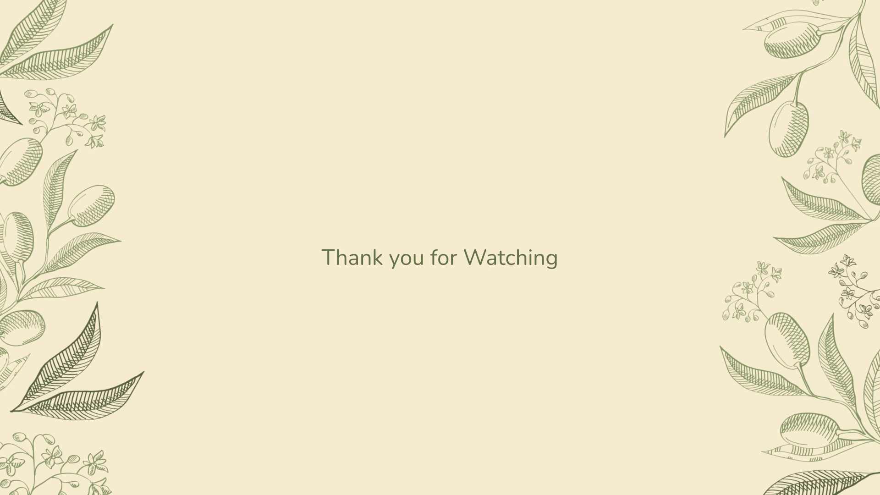